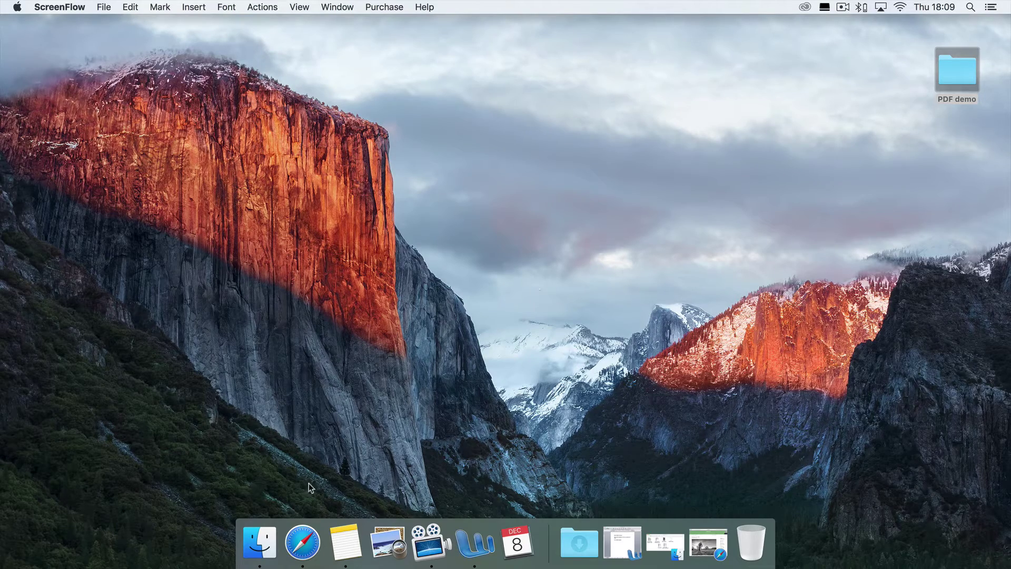
- Bring the 'Running in the light' post forward in Safari, open its print dialog and PDF menu, then cancel without printing
click(305, 539)
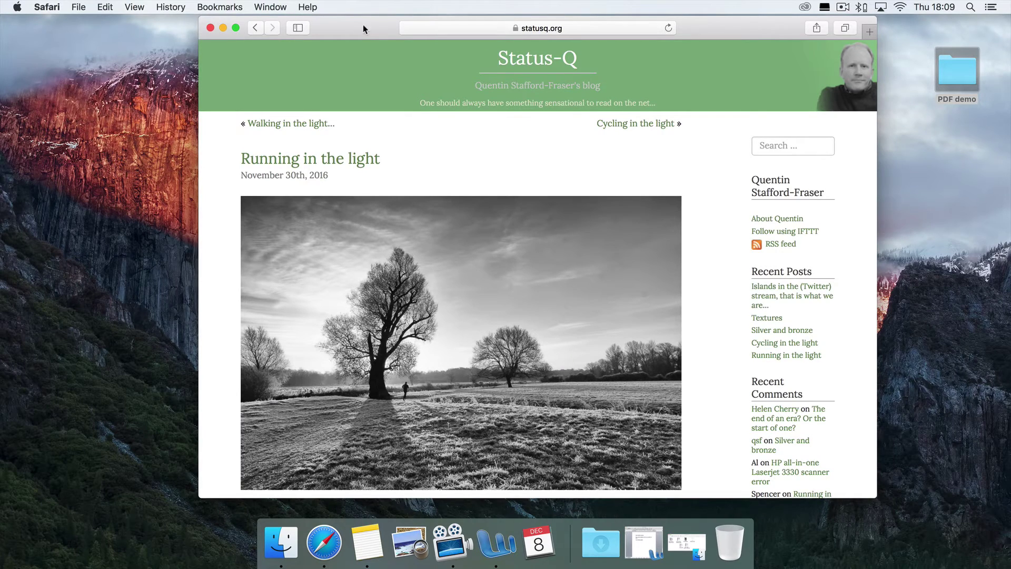
drag(363, 25, 334, 27)
click(77, 7)
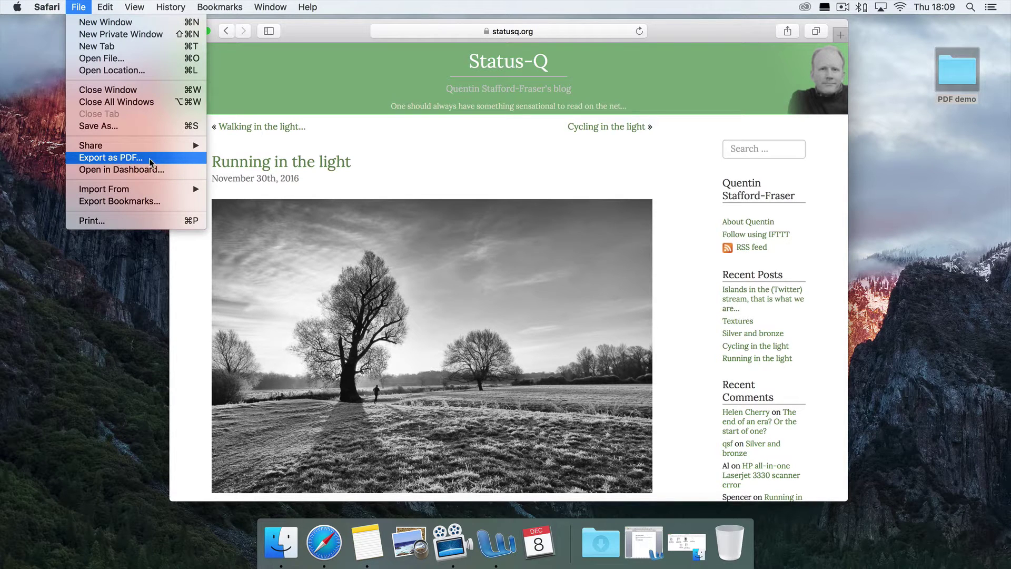
click(104, 222)
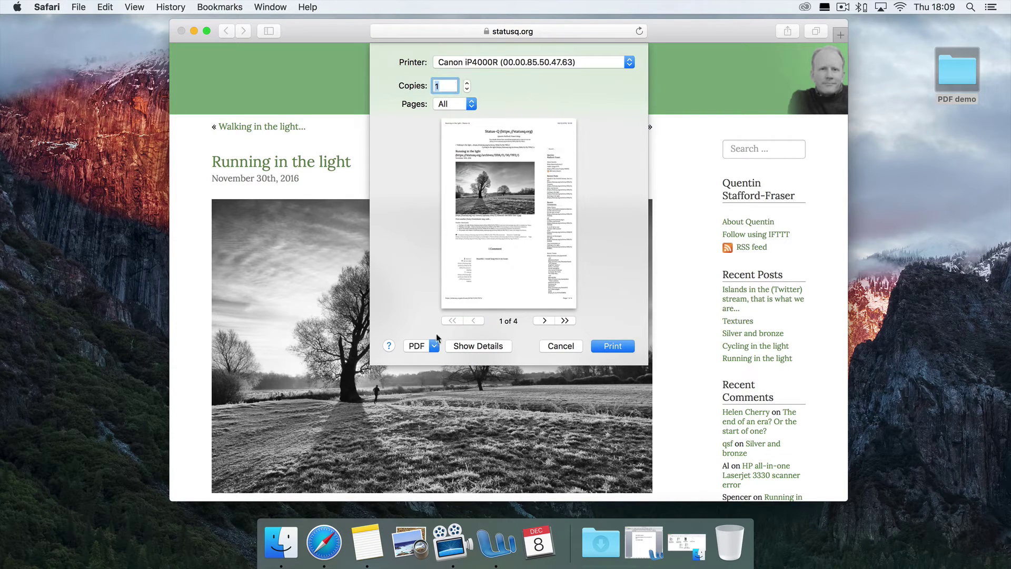
click(435, 347)
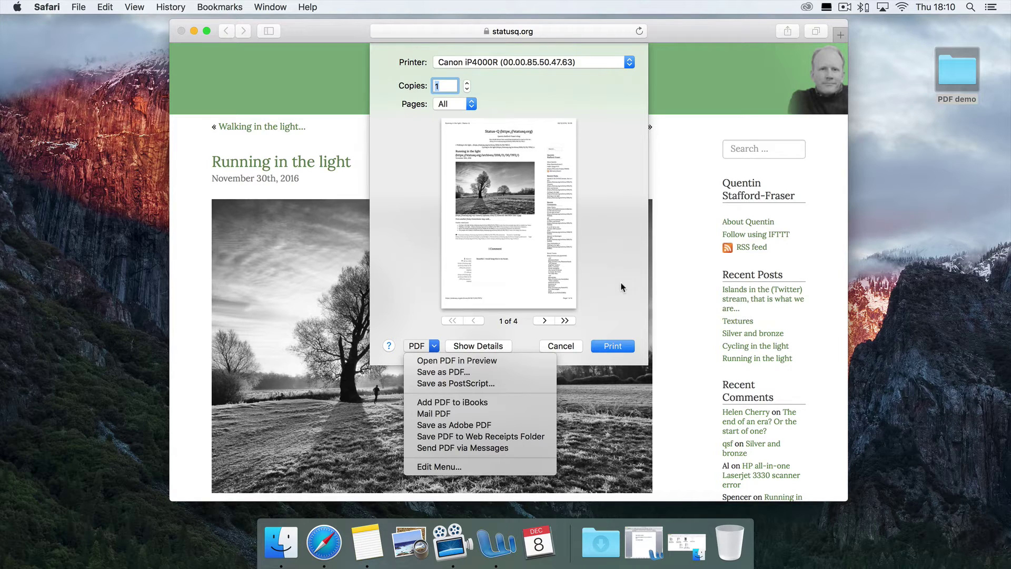
click(568, 346)
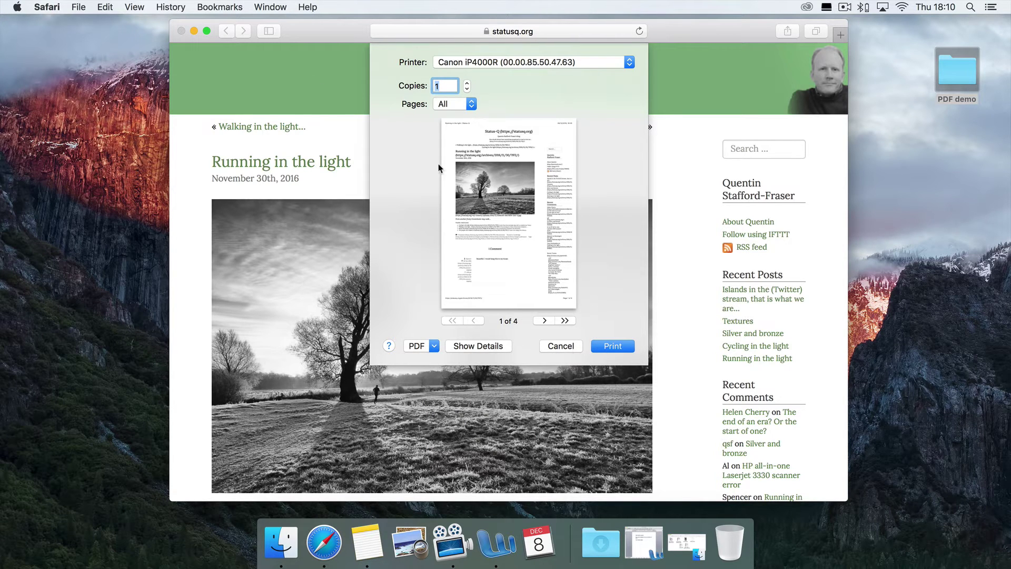
click(553, 346)
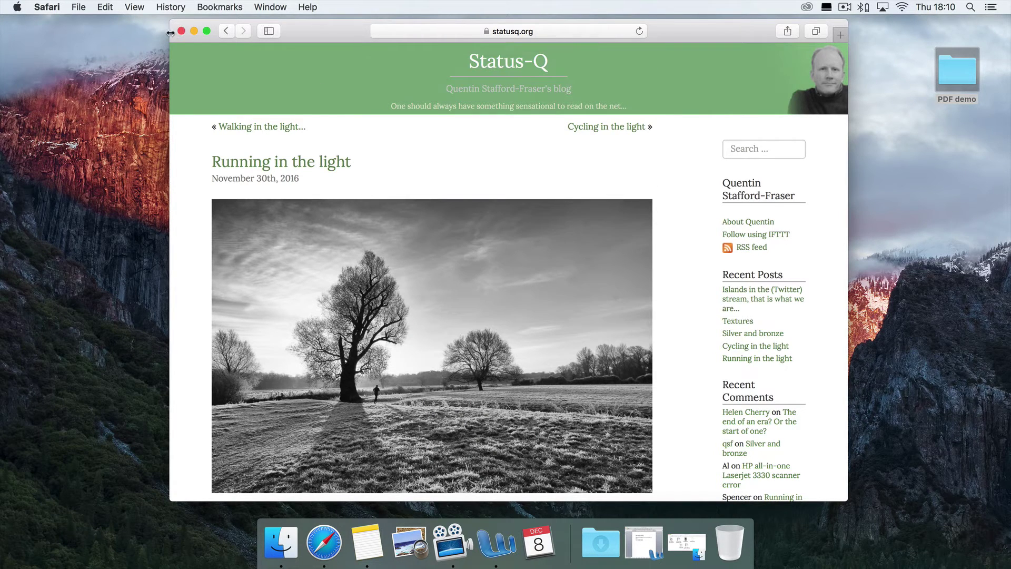
- Close Safari and open Calendar's December 2016 month view
click(179, 32)
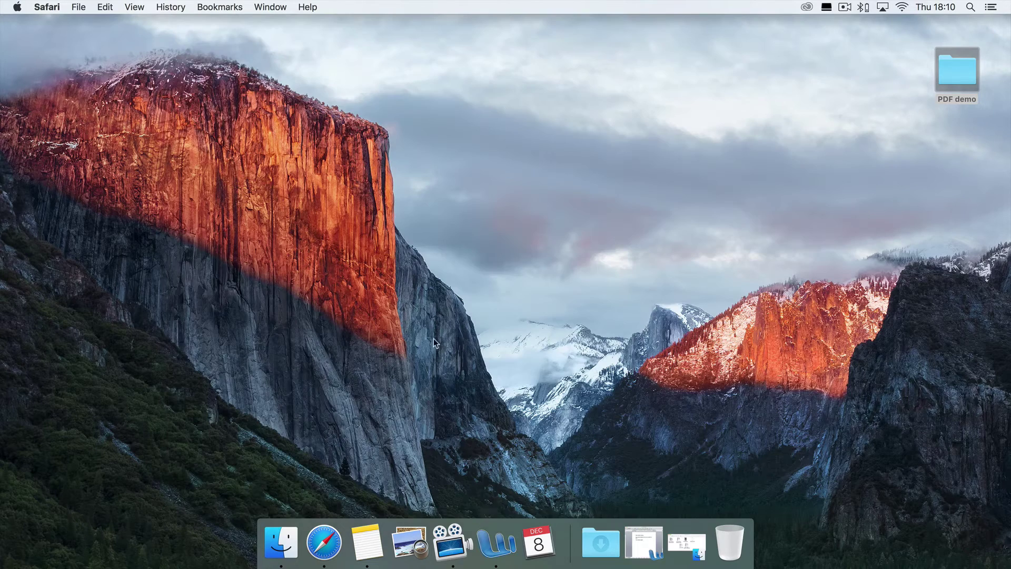
click(539, 545)
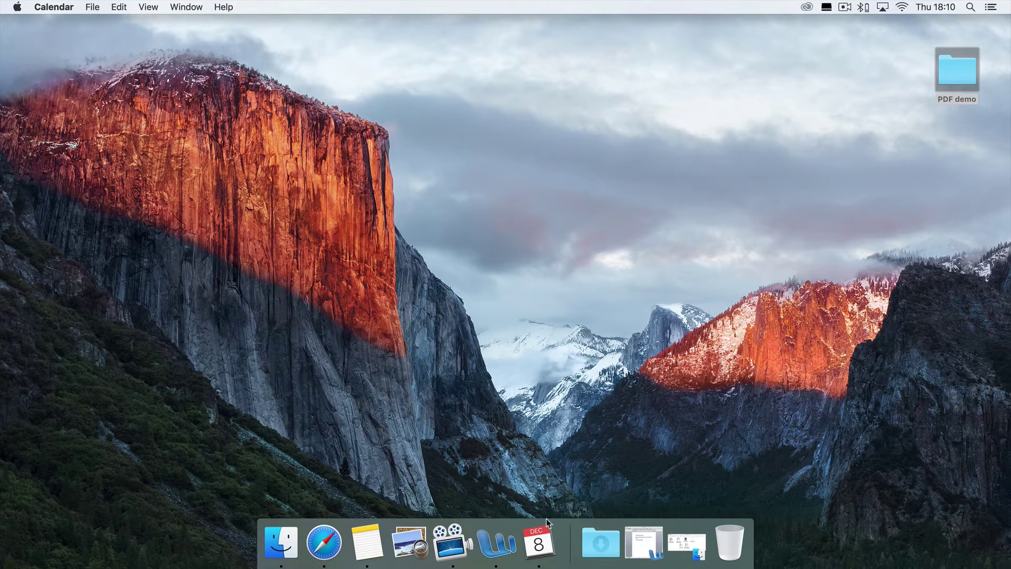
click(538, 542)
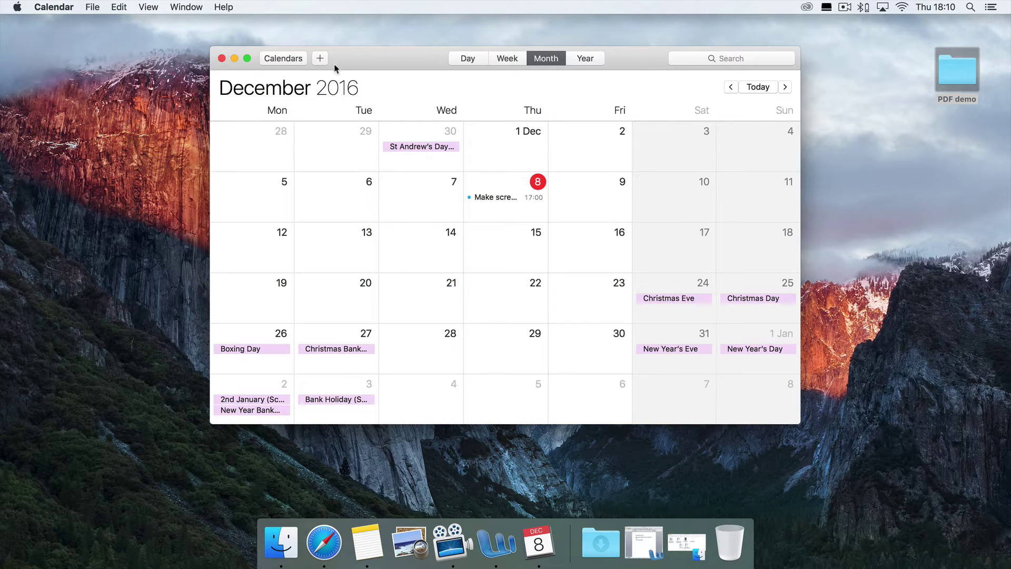
mouse_move(389, 50)
mouse_down()
mouse_move(352, 61)
mouse_move(380, 62)
mouse_up()
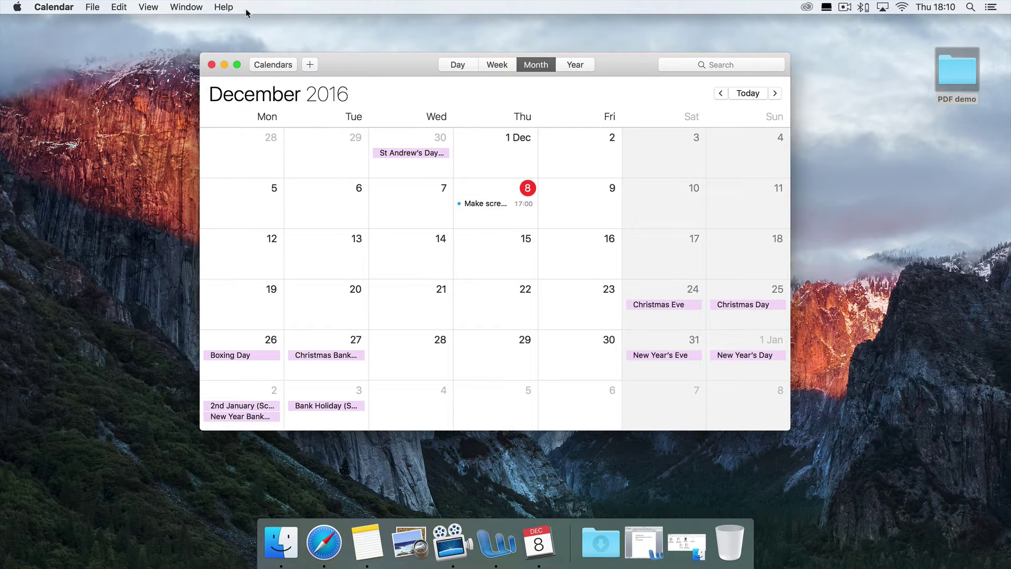
- Print the December 2016 month to a PDF saved on the Desktop
click(88, 7)
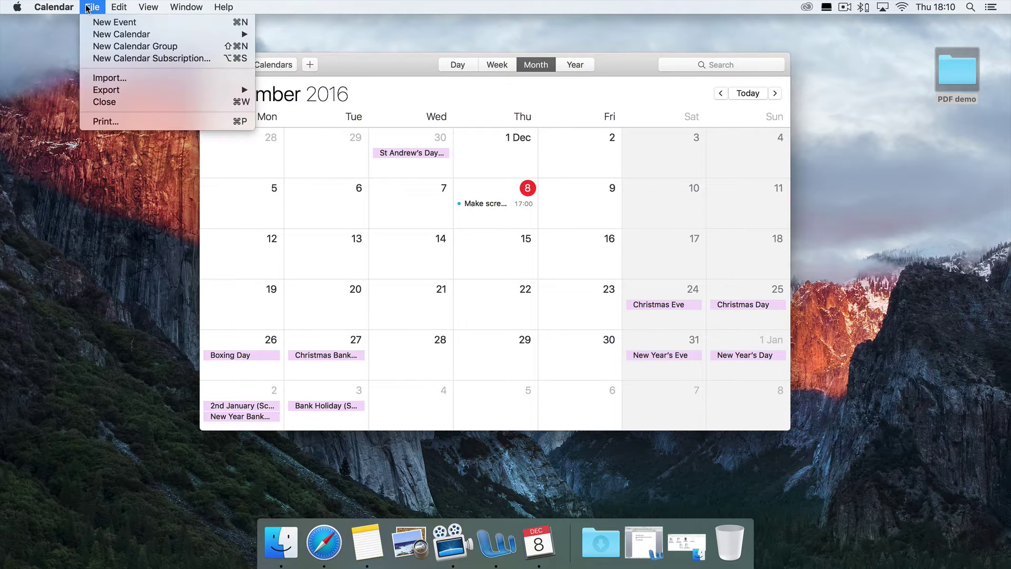
click(122, 121)
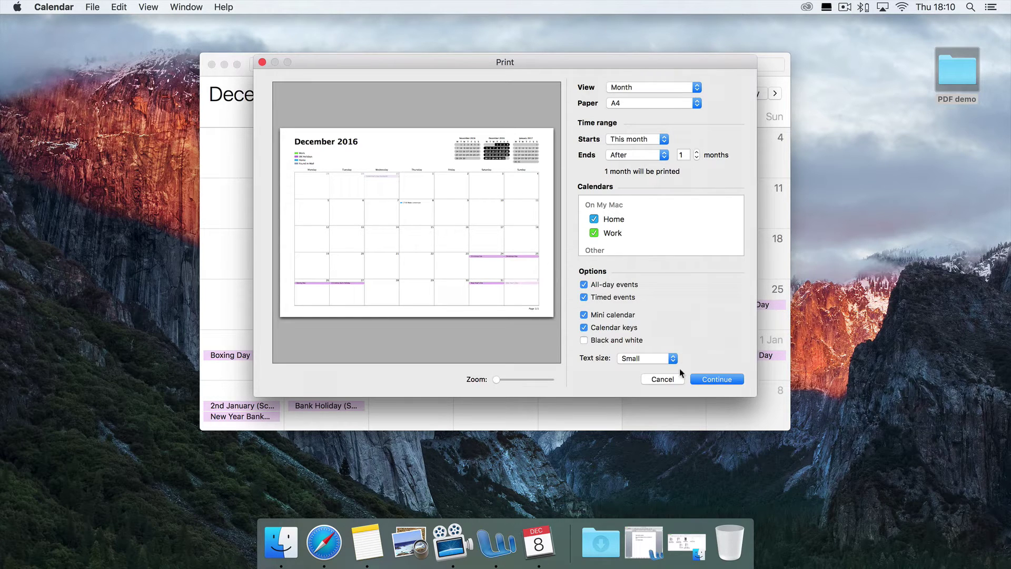
click(726, 380)
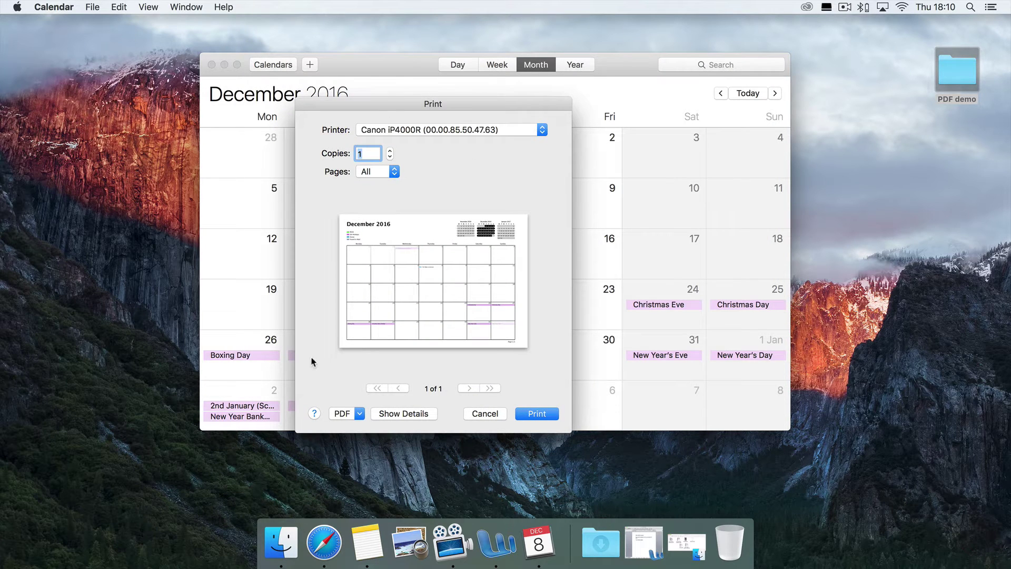
click(359, 414)
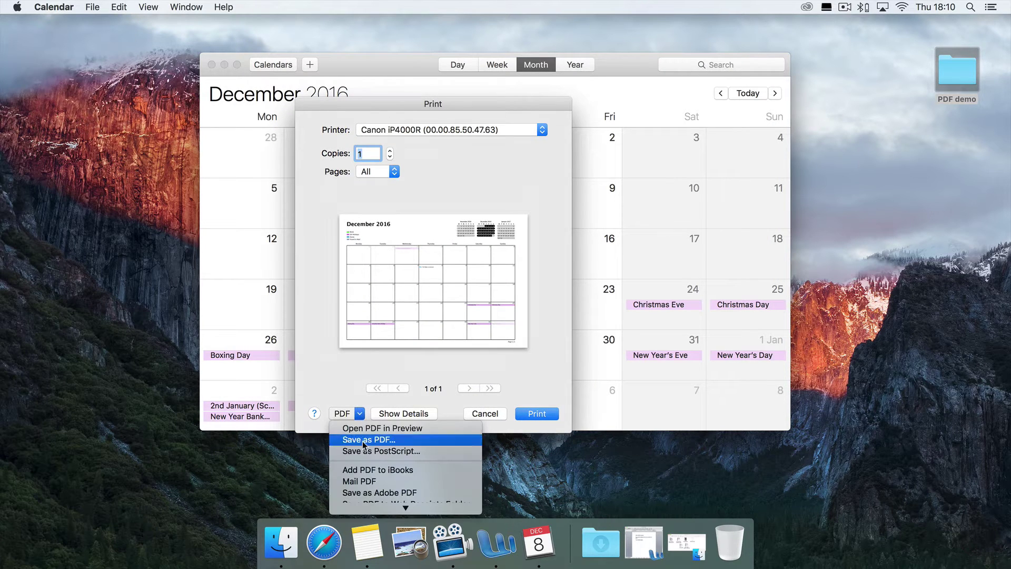
click(362, 439)
click(404, 177)
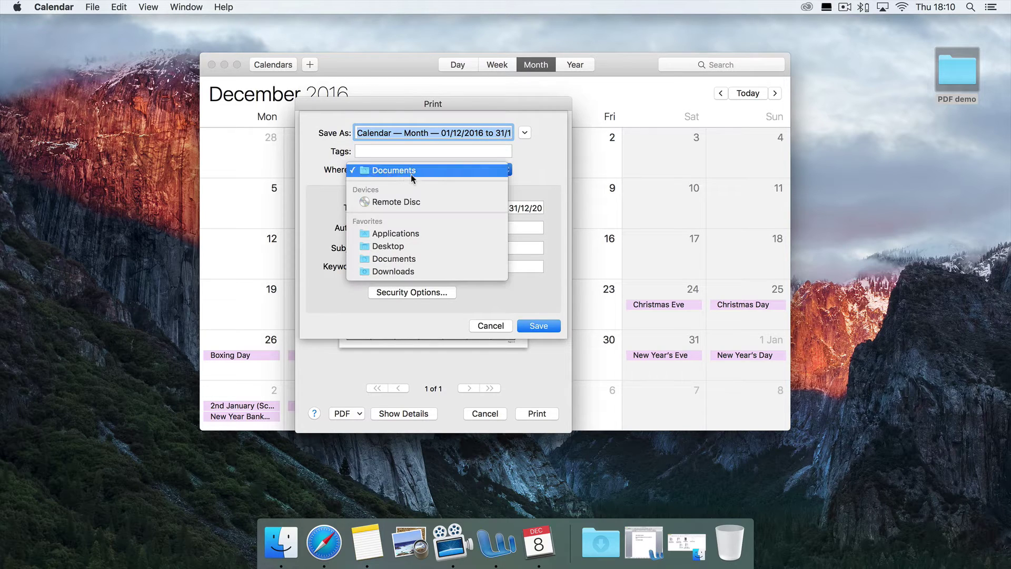
click(405, 245)
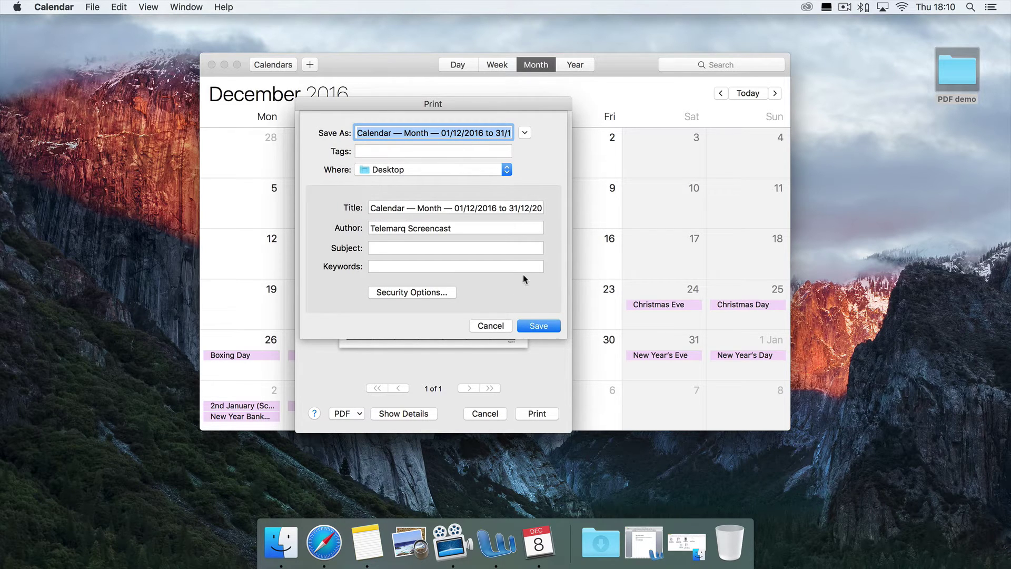
click(538, 326)
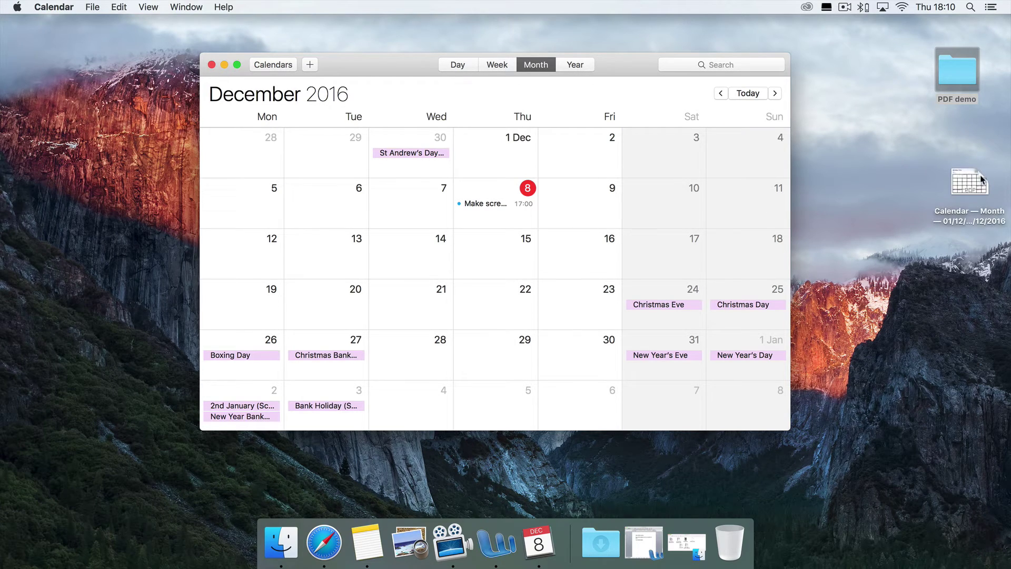
double_click(958, 177)
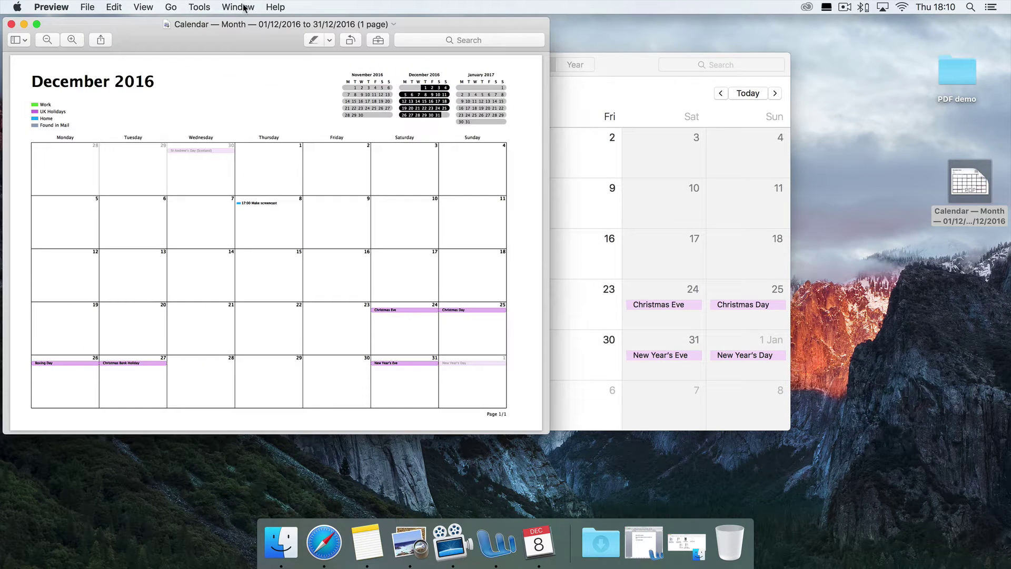
drag(187, 23, 370, 57)
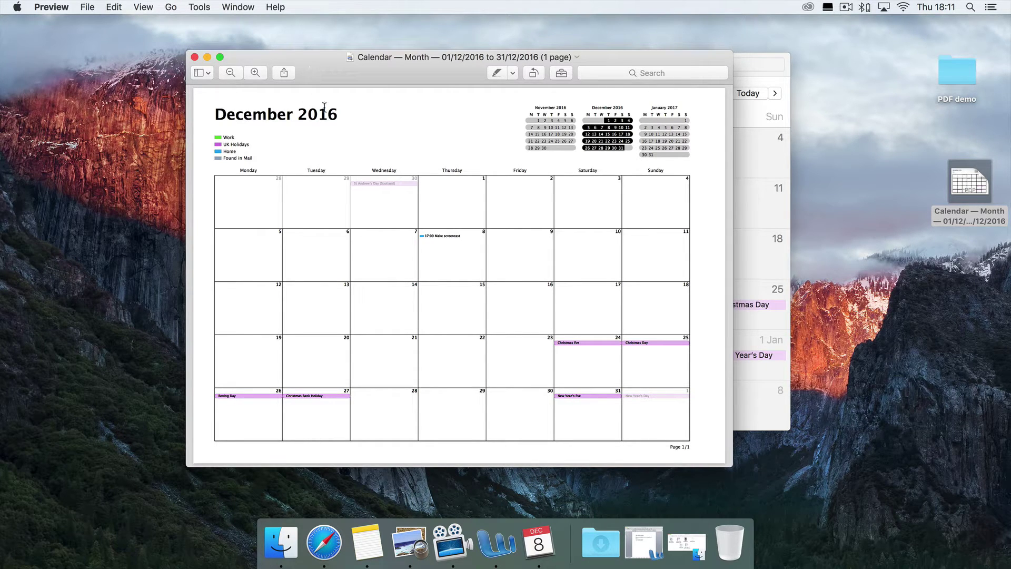
drag(296, 57, 263, 53)
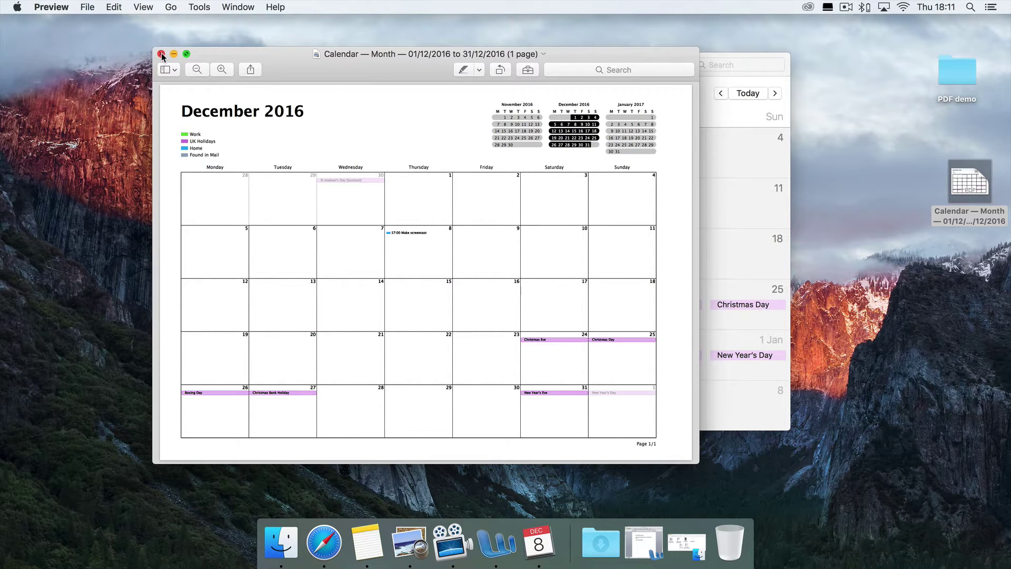
click(162, 54)
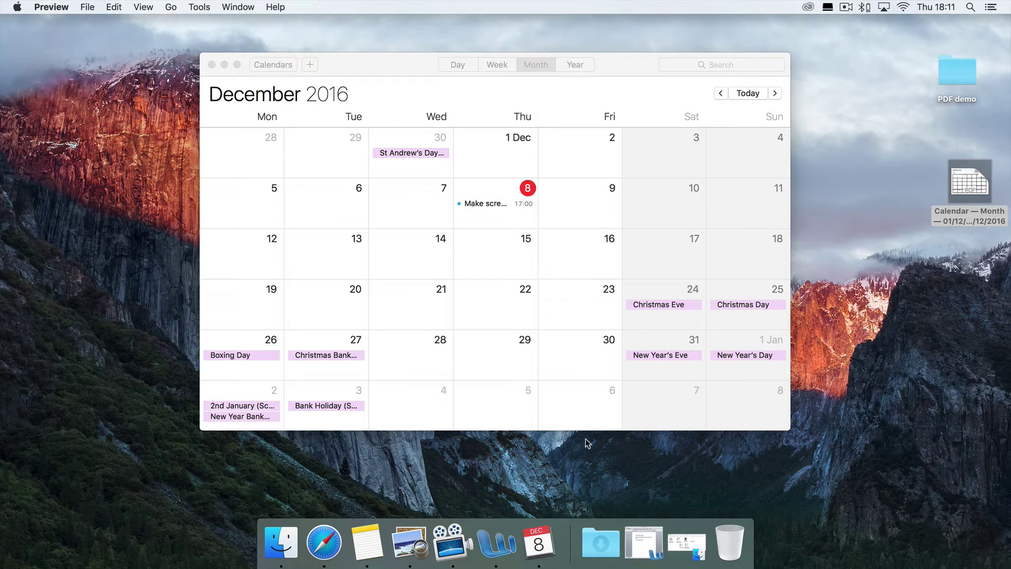
- Switch to Word's Quotation.docx letter and move its window to the right
click(501, 555)
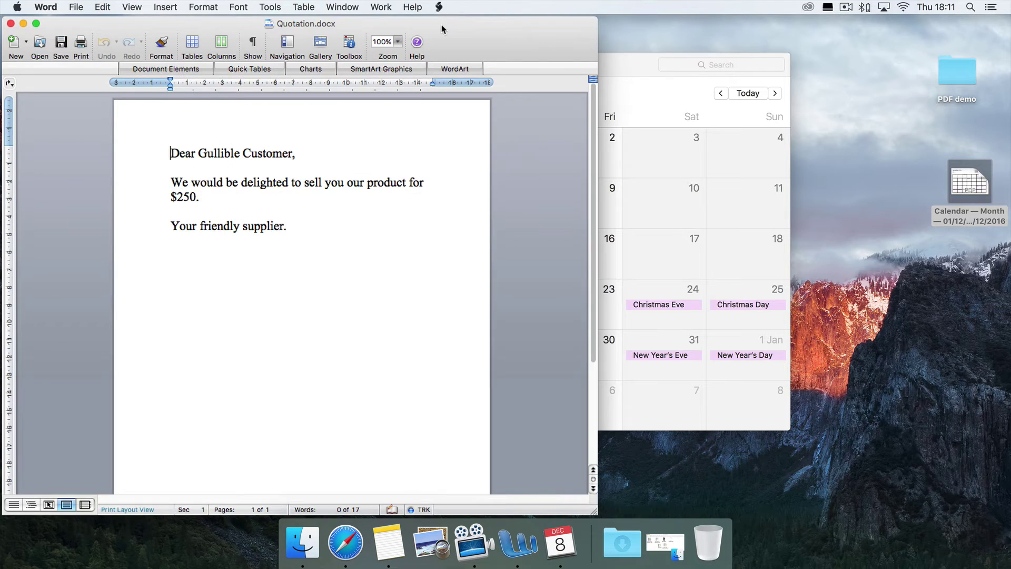
drag(442, 25, 537, 23)
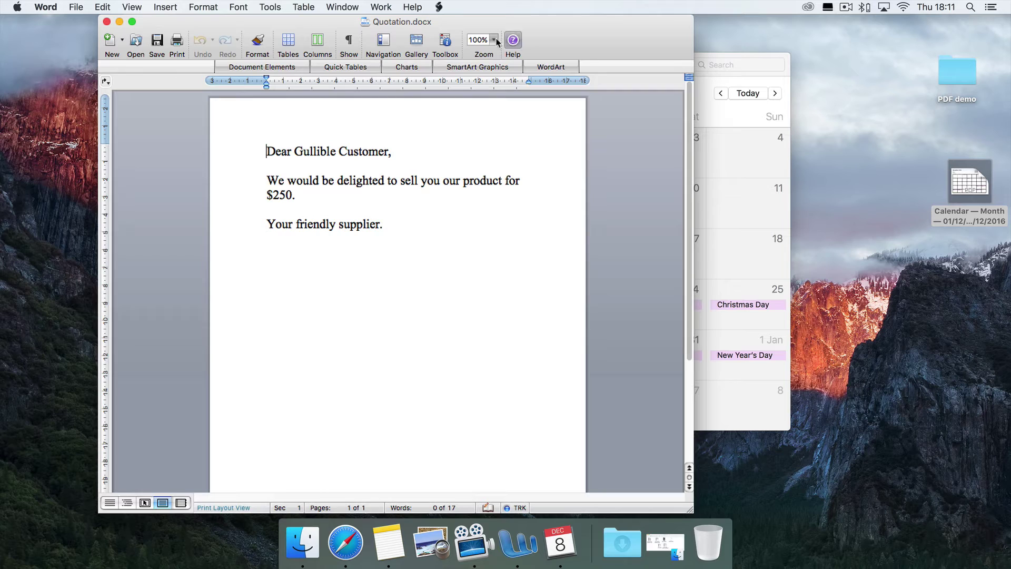
- Turn on Word's Reviewing toolbar
right_click(569, 46)
mouse_move(606, 79)
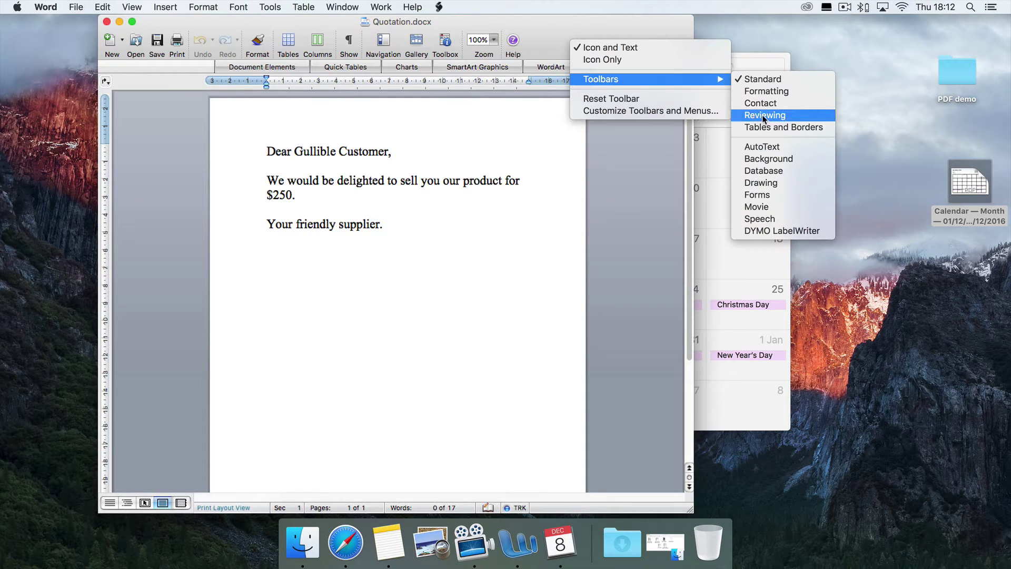
click(764, 115)
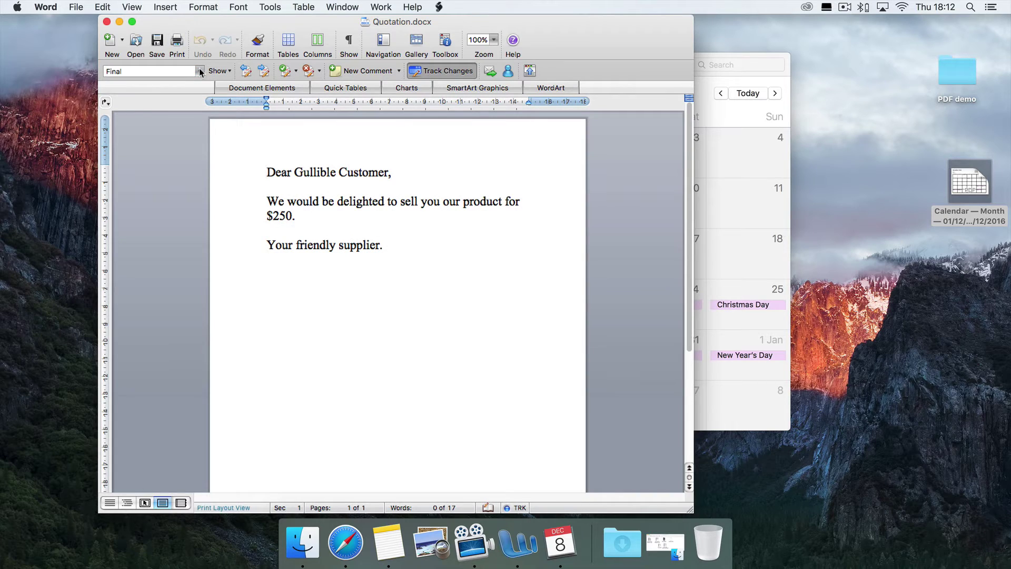
- View the letter as Final Showing Markup, then Original, then Final, and close Quotation.docx
click(201, 72)
click(175, 84)
click(200, 72)
click(160, 126)
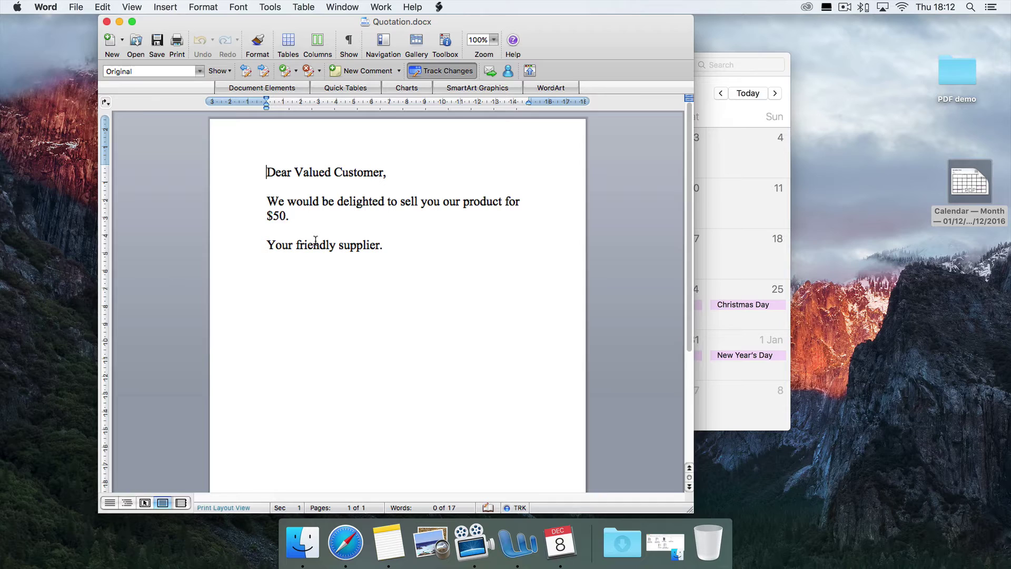
click(200, 71)
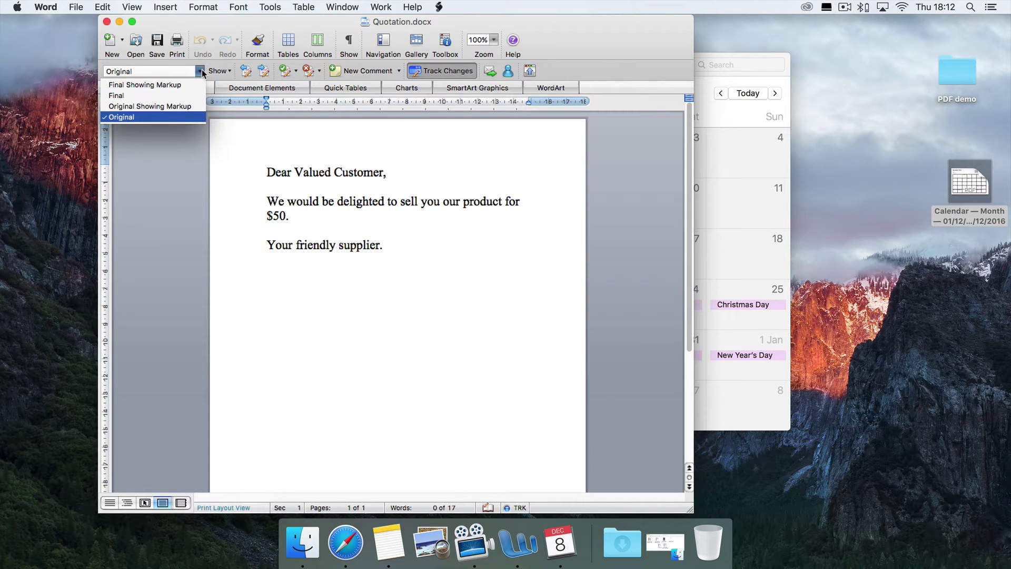
click(169, 95)
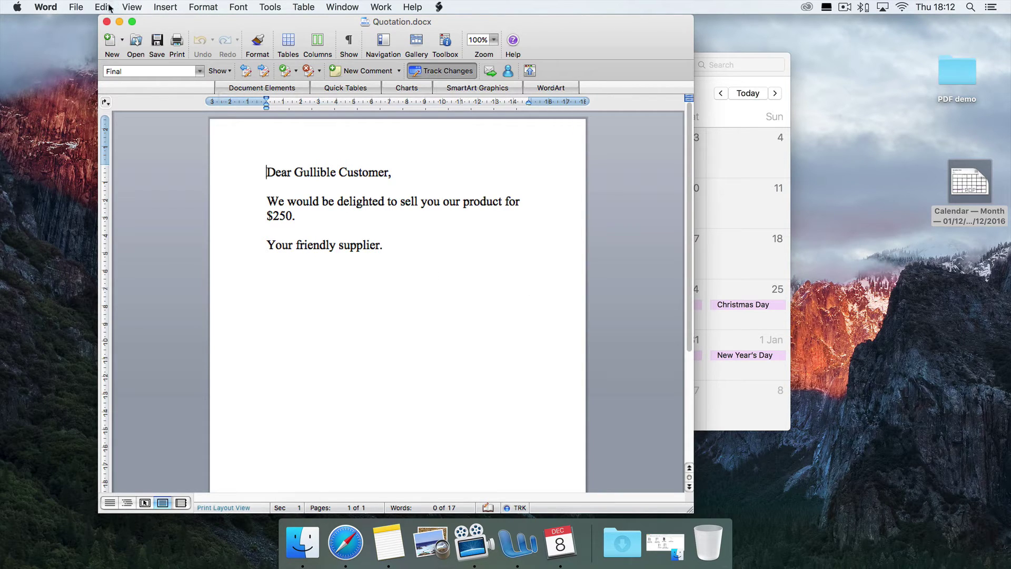
click(106, 22)
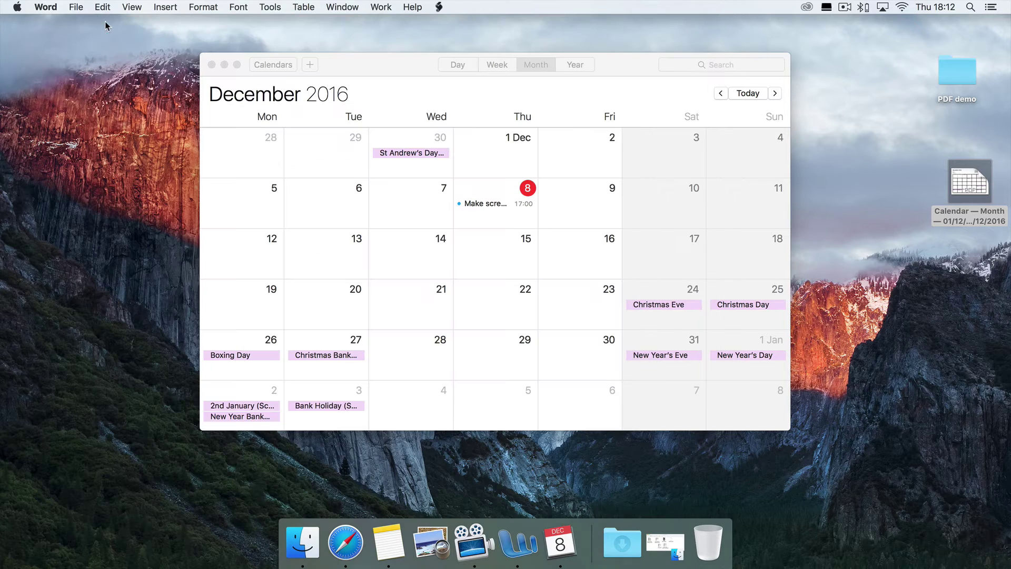
- Close Calendar, bring Preview forward and open the PDF demo folder on the desktop
click(211, 64)
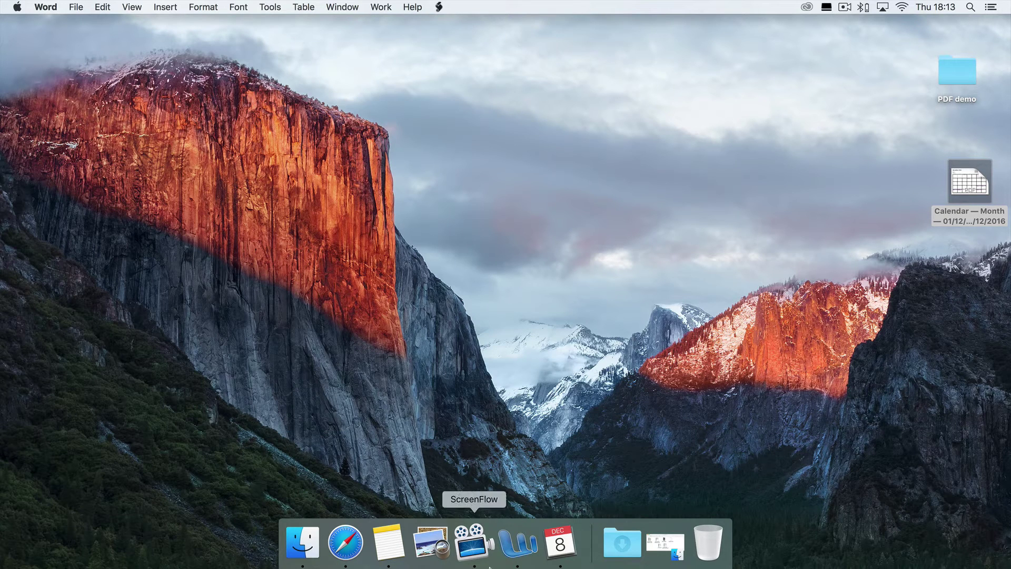
click(430, 543)
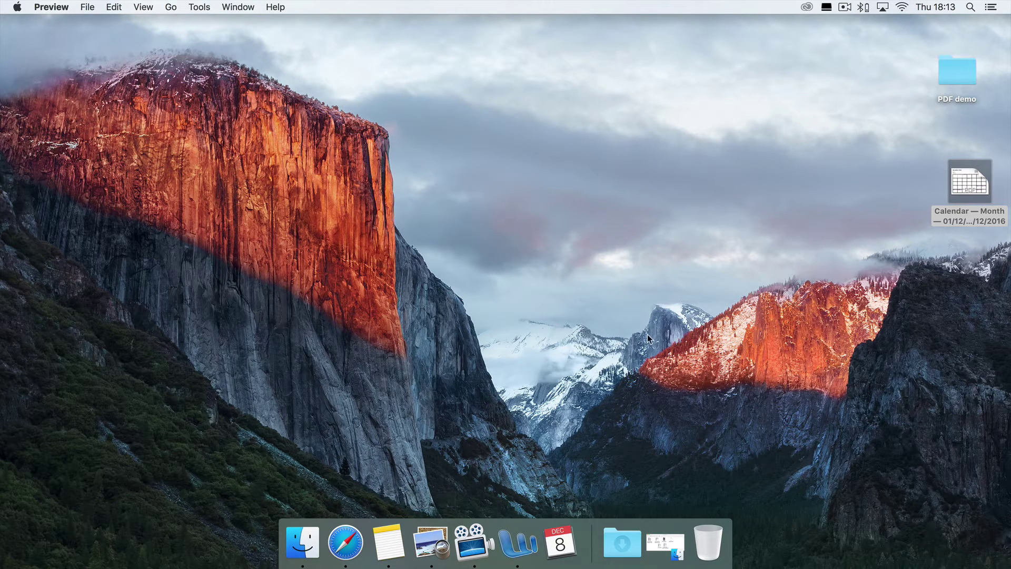
double_click(962, 71)
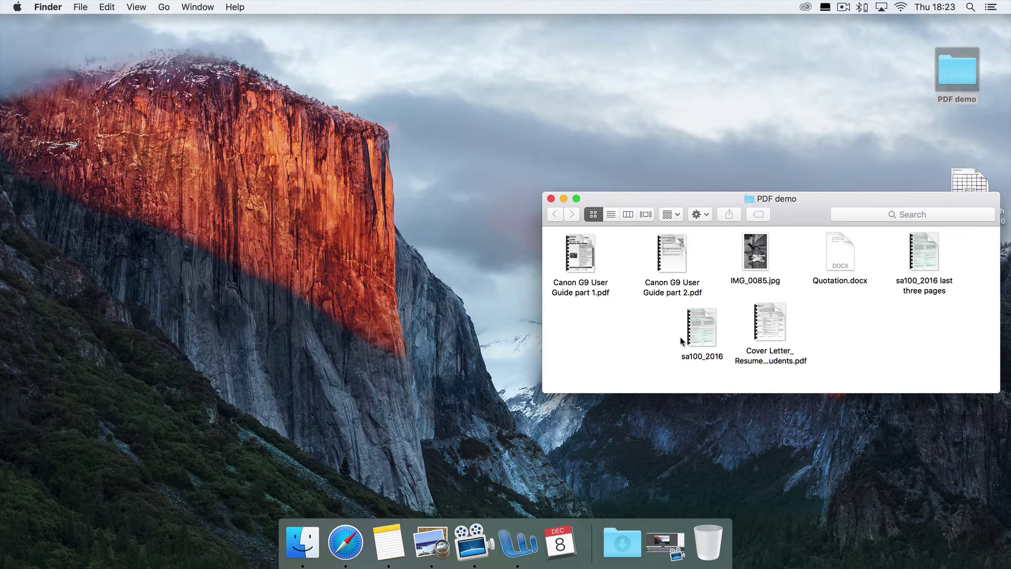
- Open Canon G9 User Guide part 1.pdf and switch the sidebar from table of contents to thumbnails
double_click(583, 250)
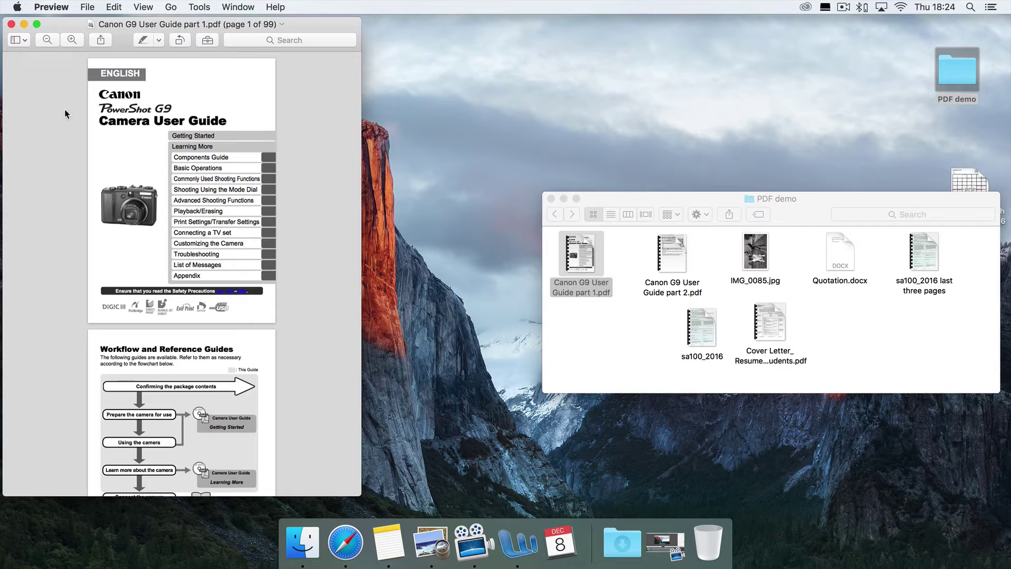
click(25, 42)
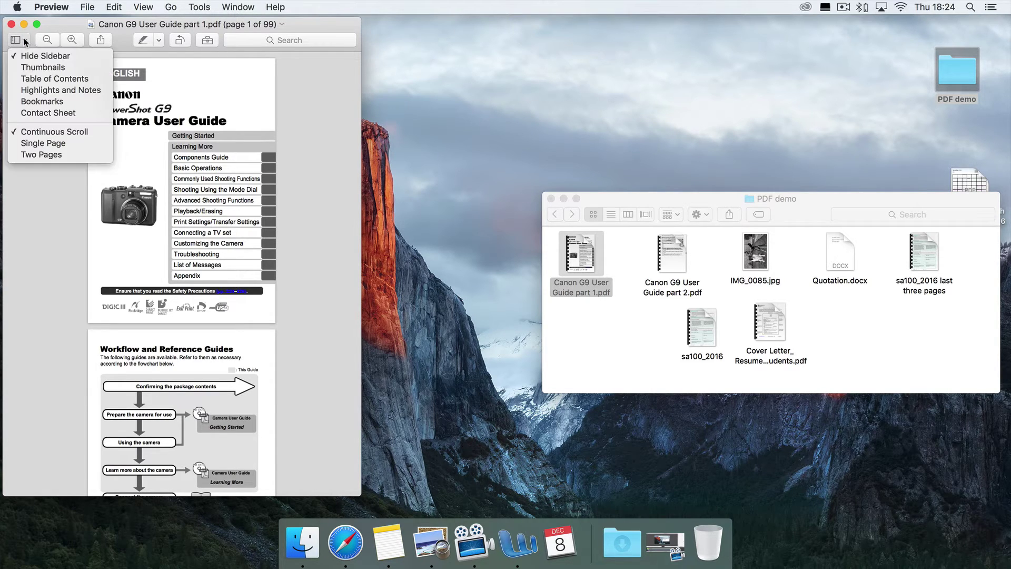
click(68, 80)
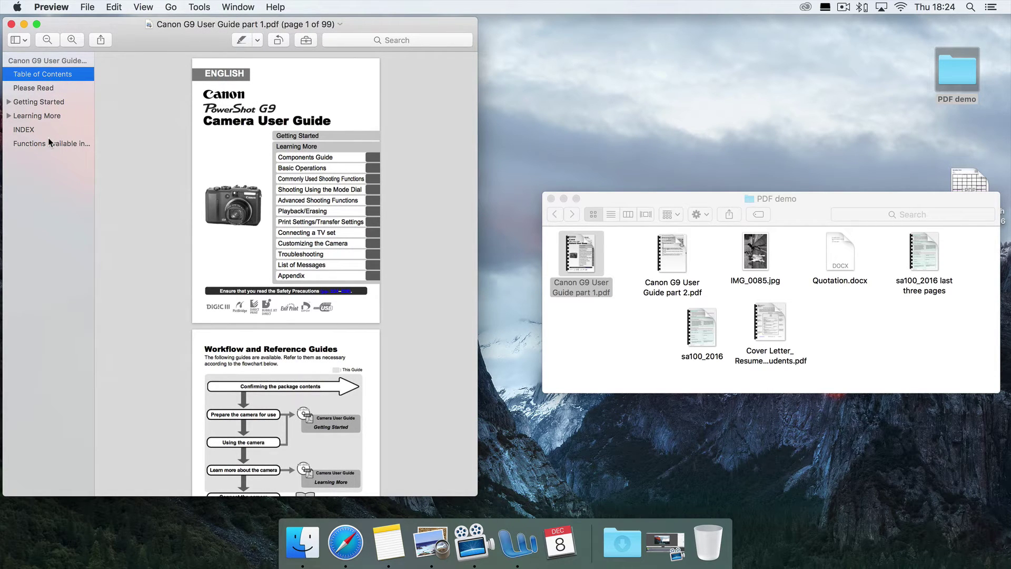
click(23, 40)
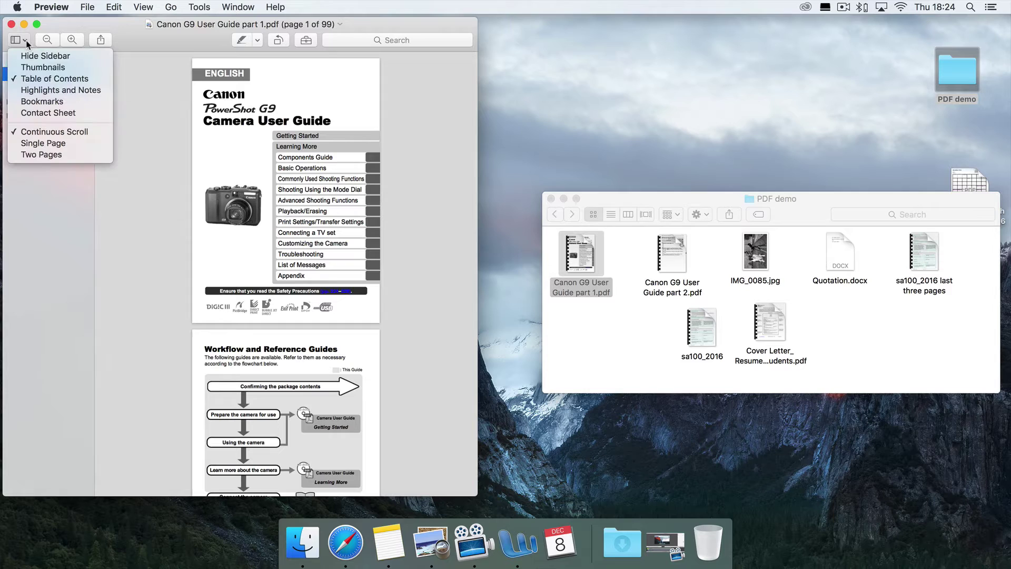
click(31, 69)
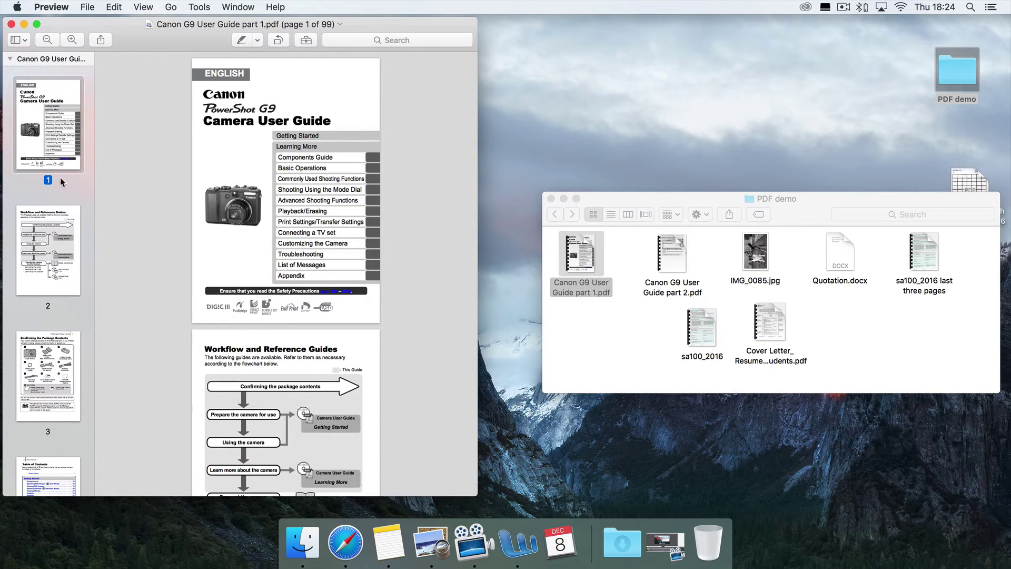
- Scroll the thumbnails and display page 96, Setting the Shutter Speed
scroll(60, 178, down, 20)
scroll(60, 167, down, 20)
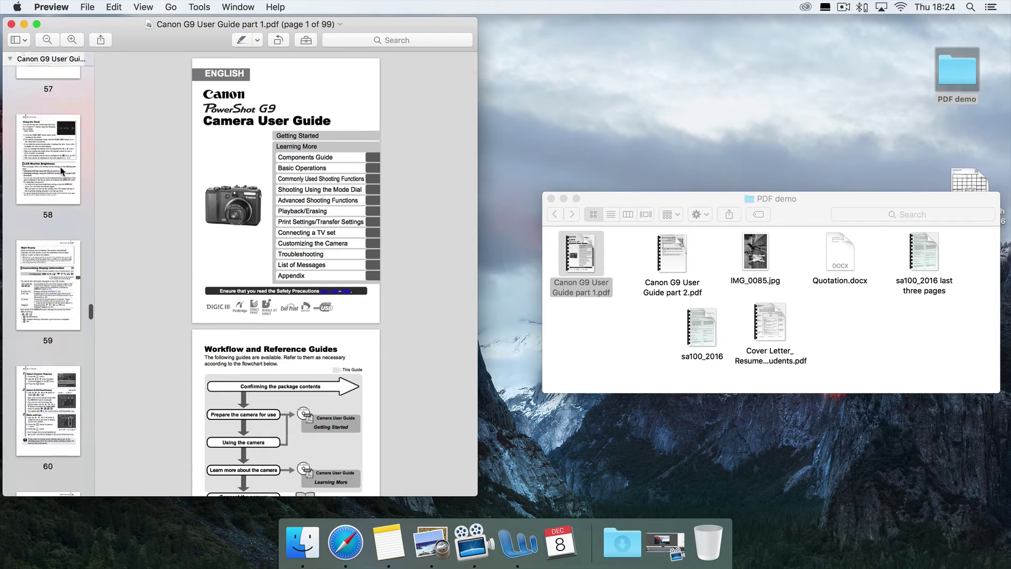
scroll(60, 122, down, 10)
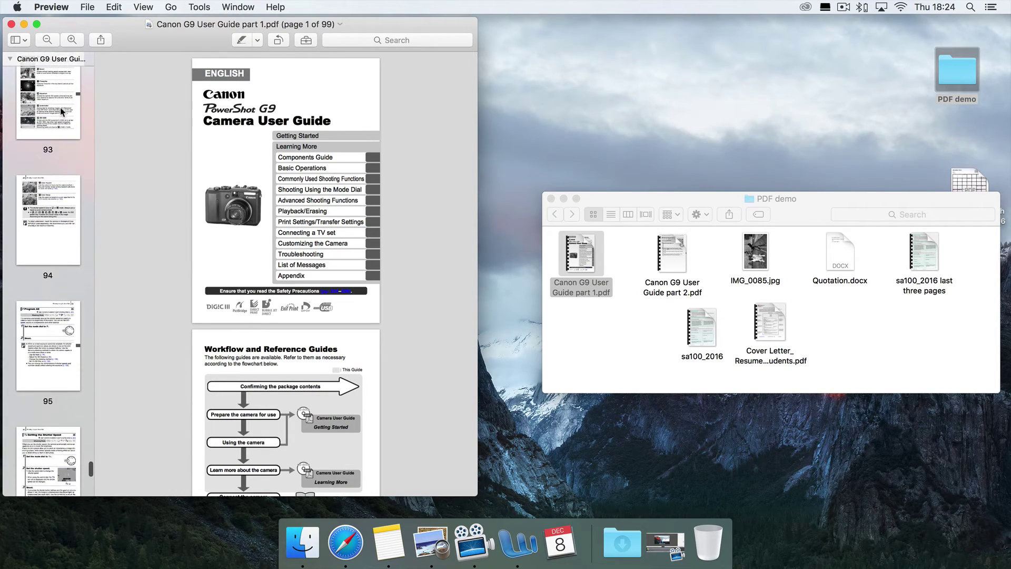
scroll(60, 107, down, 3)
scroll(61, 107, down, 3)
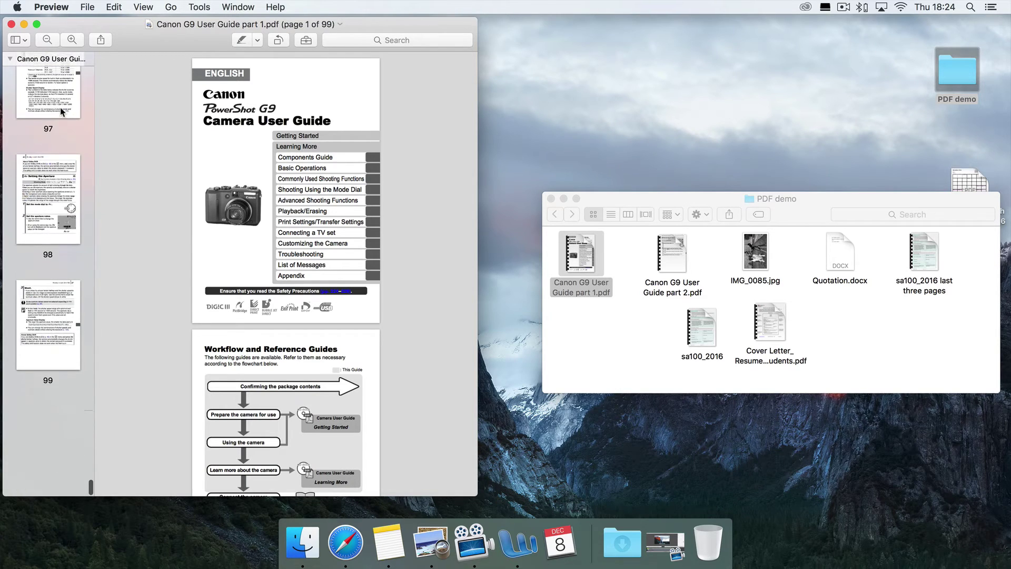
scroll(43, 232, up, 5)
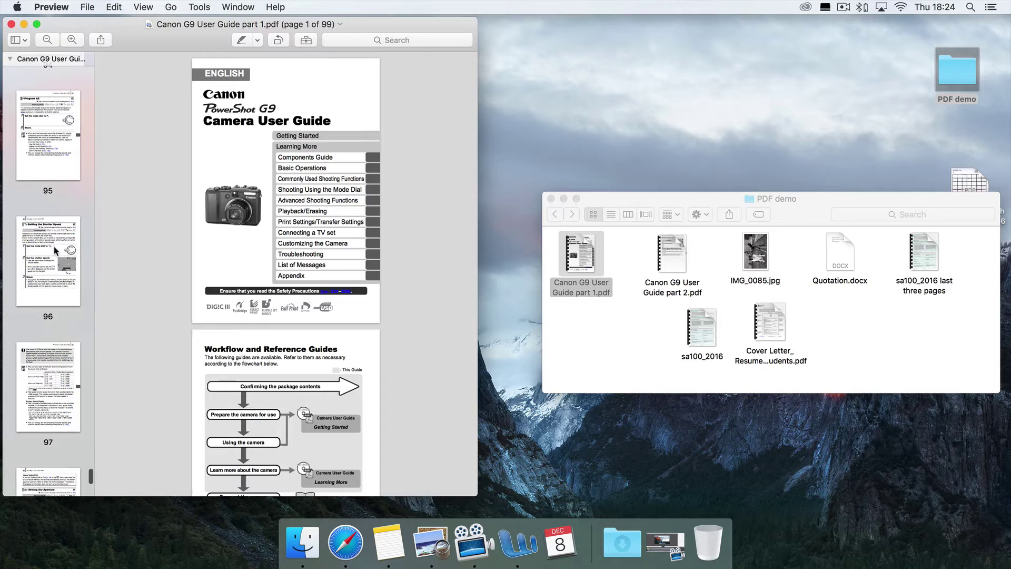
click(55, 250)
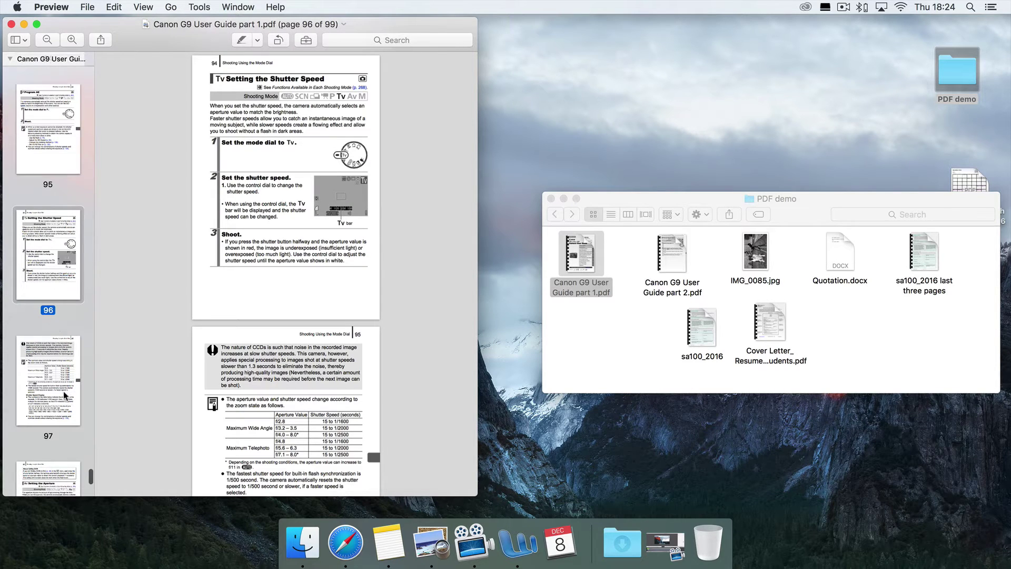
scroll(64, 395, down, 2)
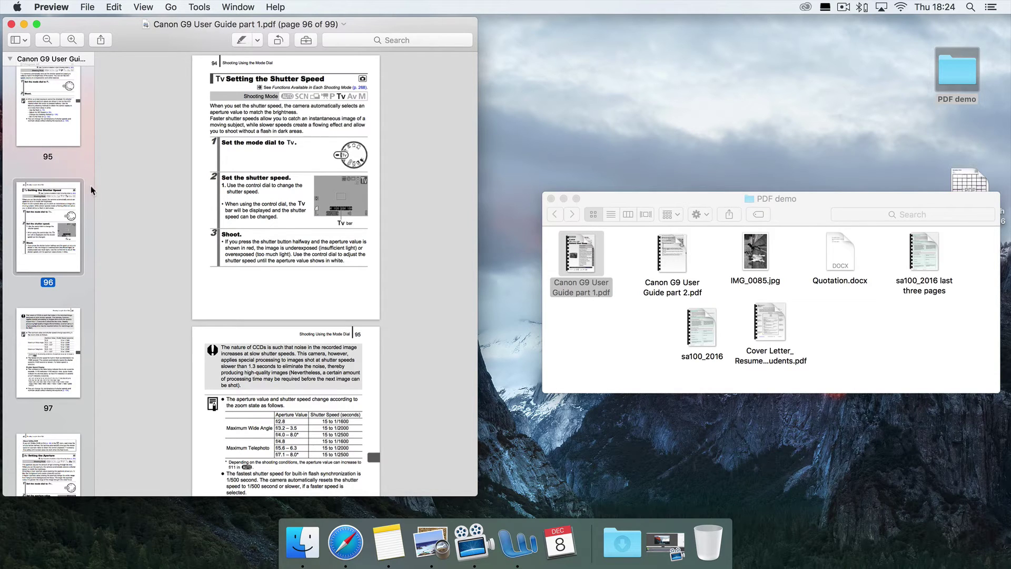
scroll(72, 323, down, 1)
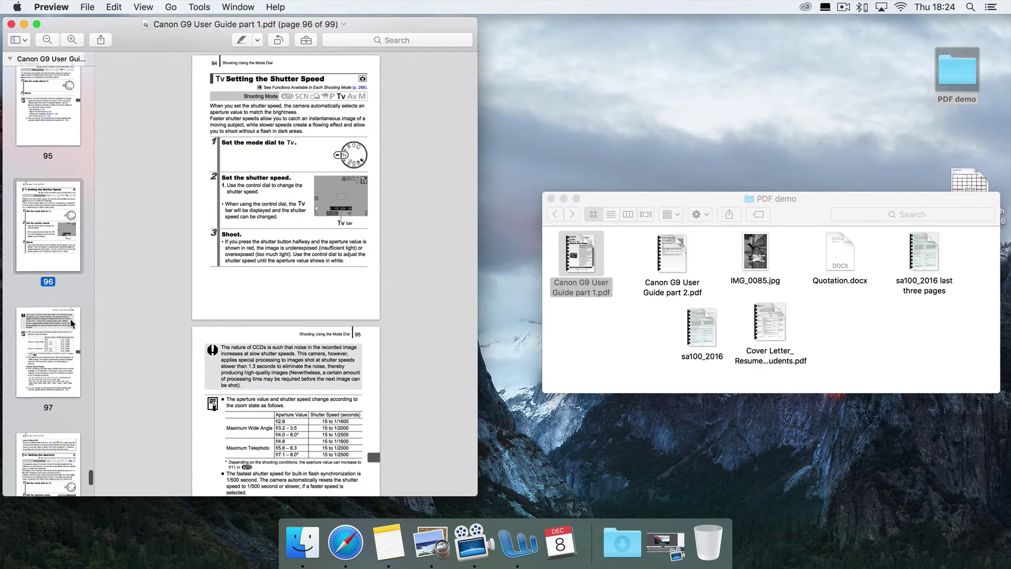
scroll(72, 324, up, 10)
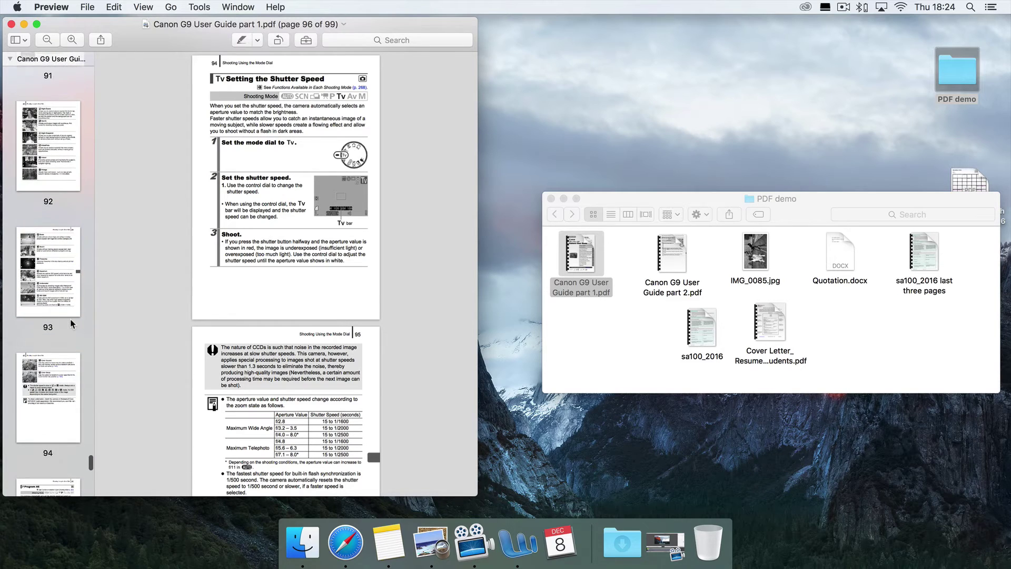
- Select thumbnails 1 through 95 and delete them, leaving four pages
scroll(72, 324, up, 20)
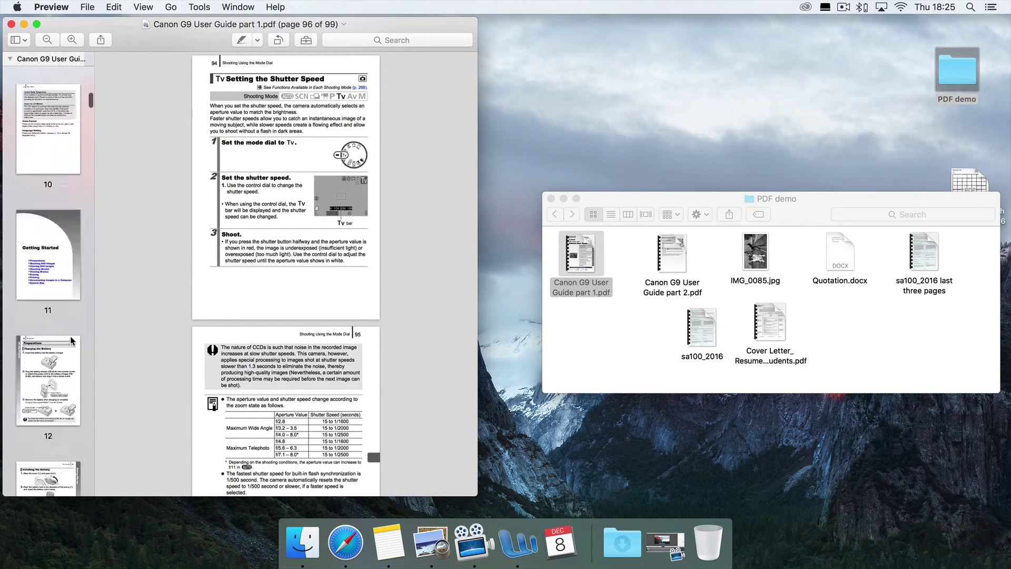
scroll(72, 341, up, 10)
click(40, 138)
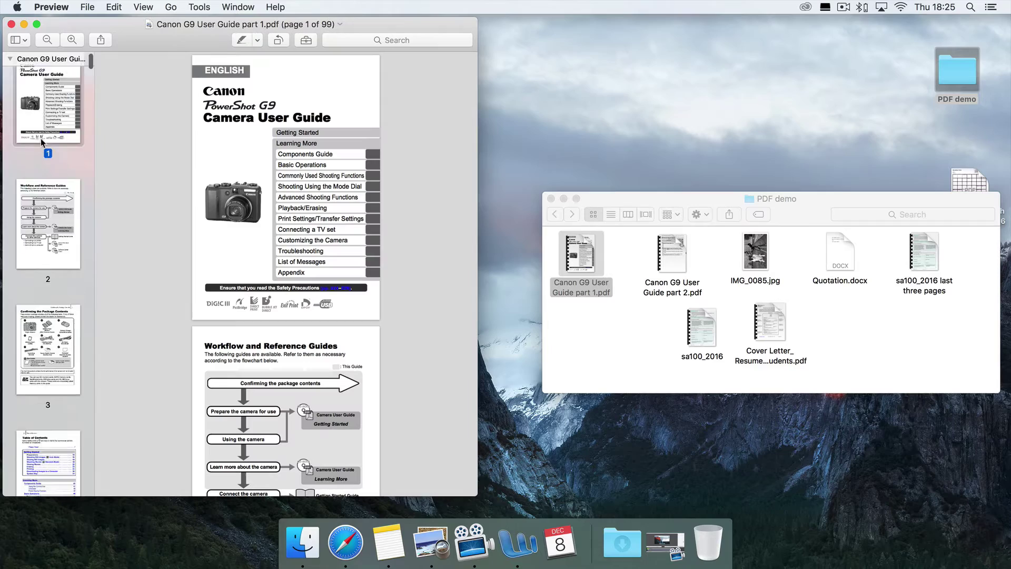
scroll(40, 138, down, 20)
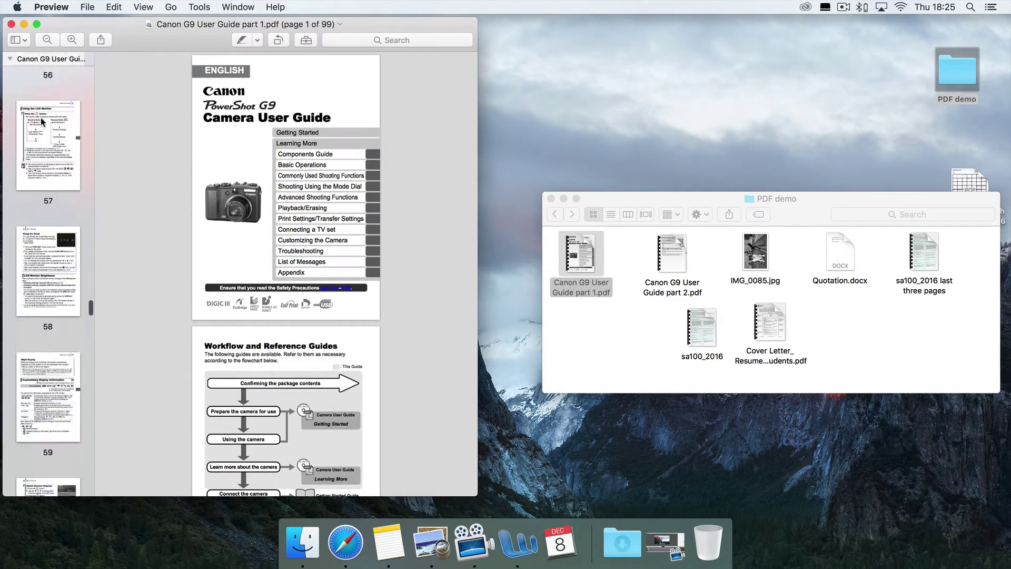
scroll(41, 121, down, 15)
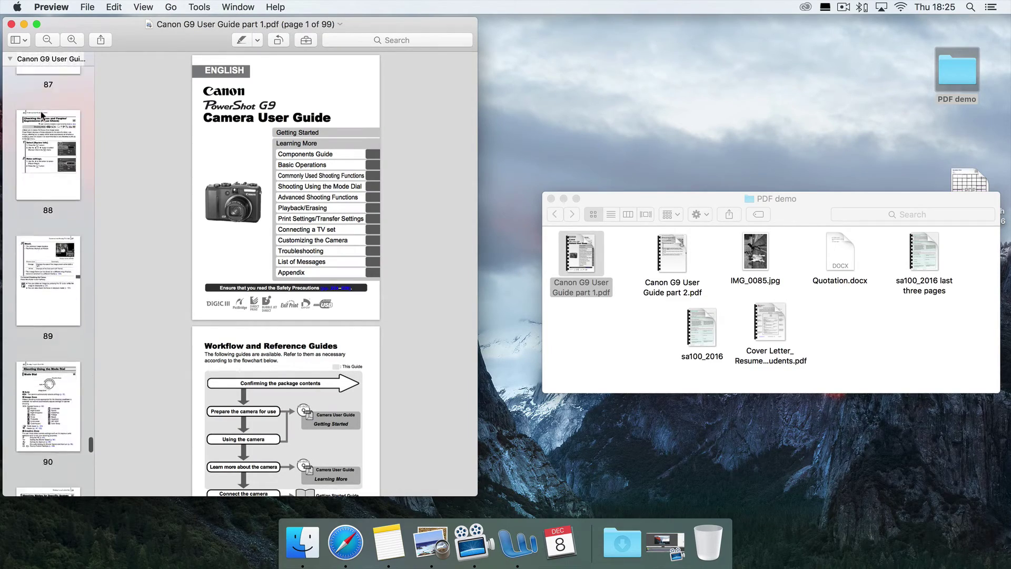
scroll(40, 111, down, 5)
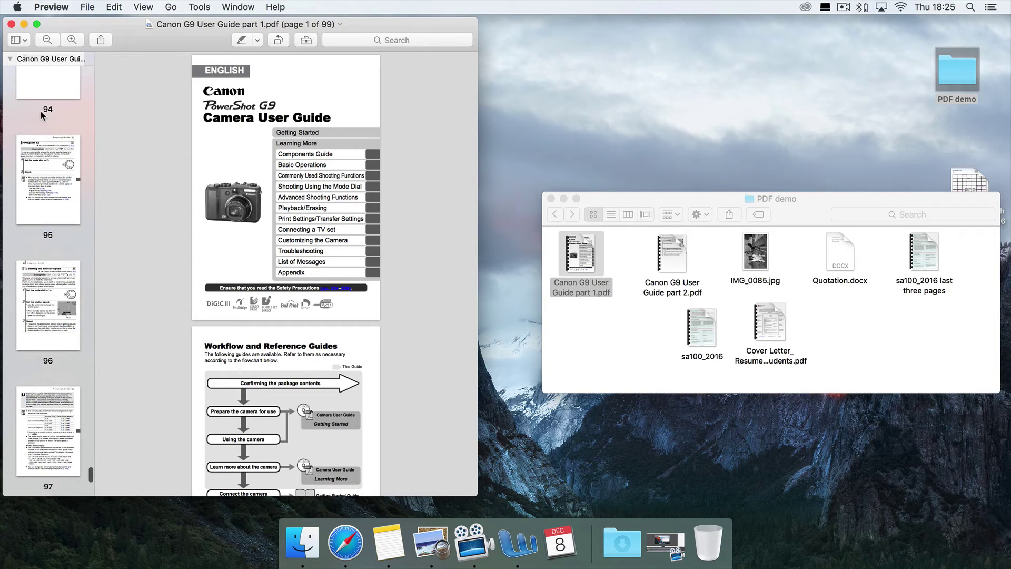
click(52, 178)
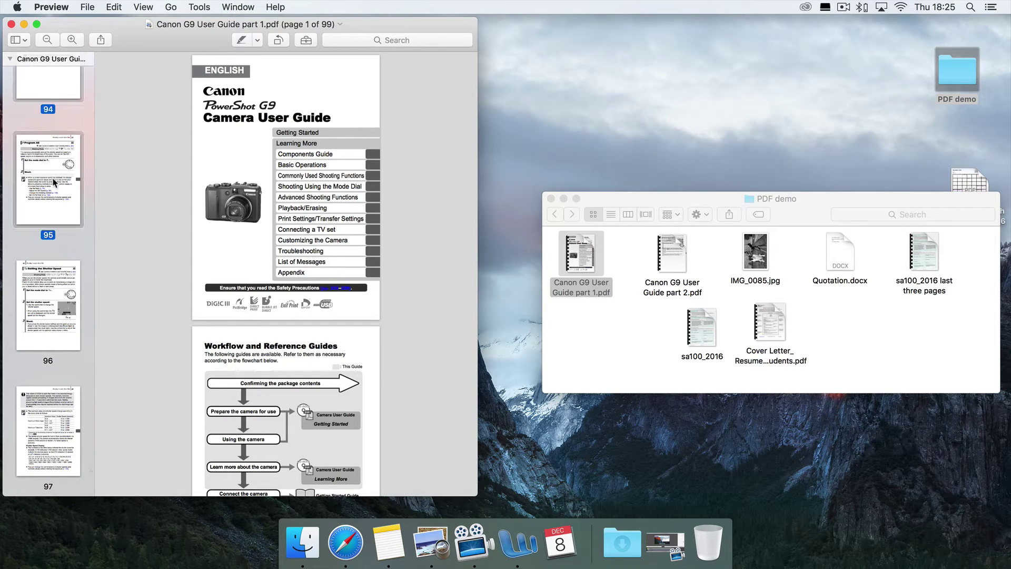
key(shift+Up)
key(shift+Up)
key(shift+Up)
key(Delete)
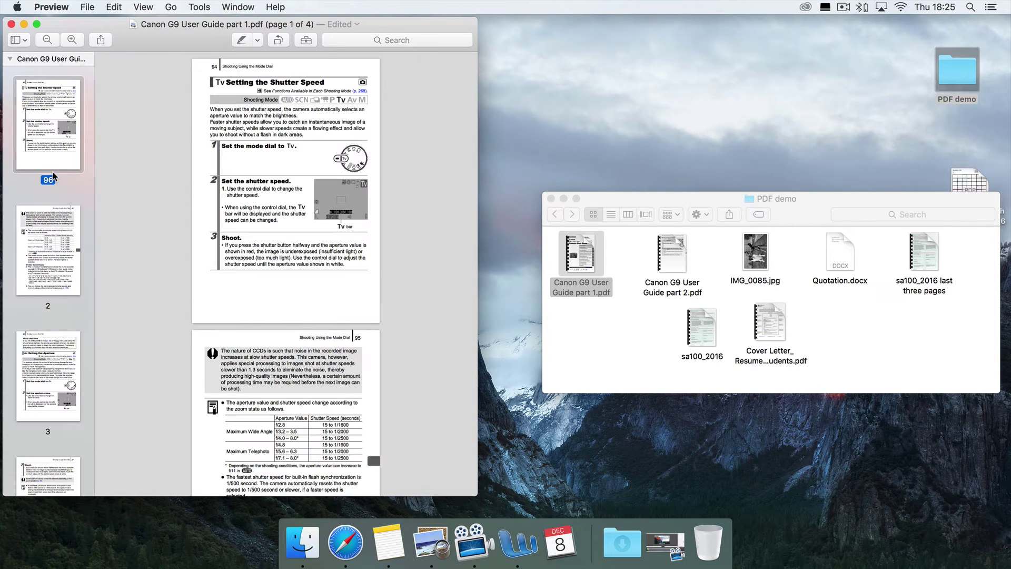
scroll(52, 172, down, 5)
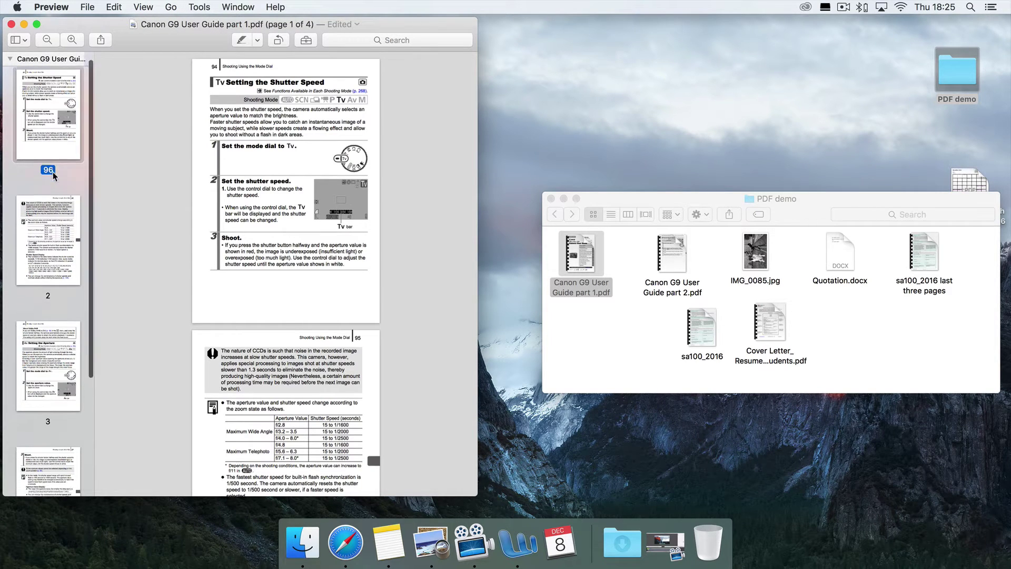
scroll(53, 172, up, 3)
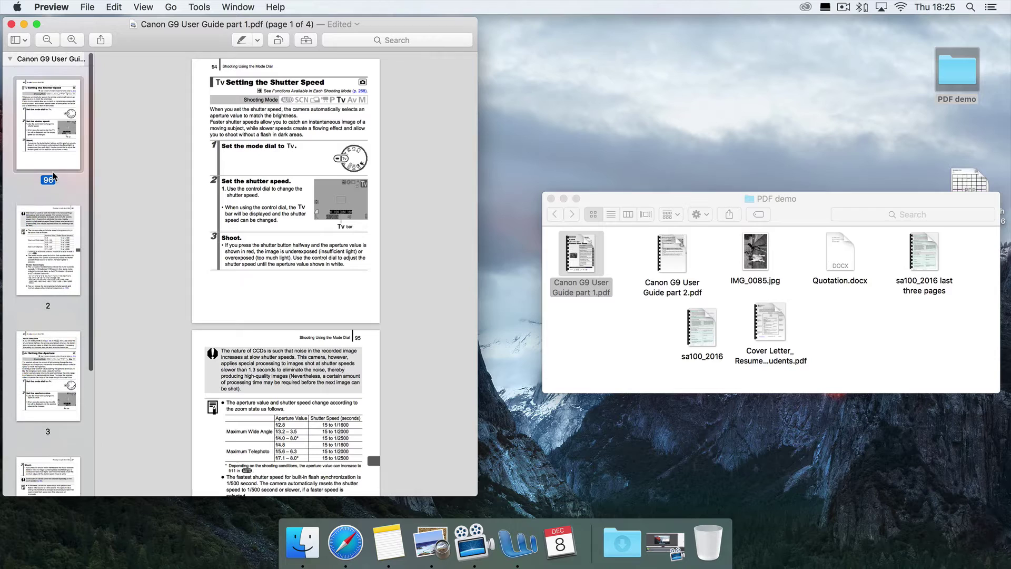
- Use Save As to save the trimmed guide as 'Shutter Speed'
click(86, 6)
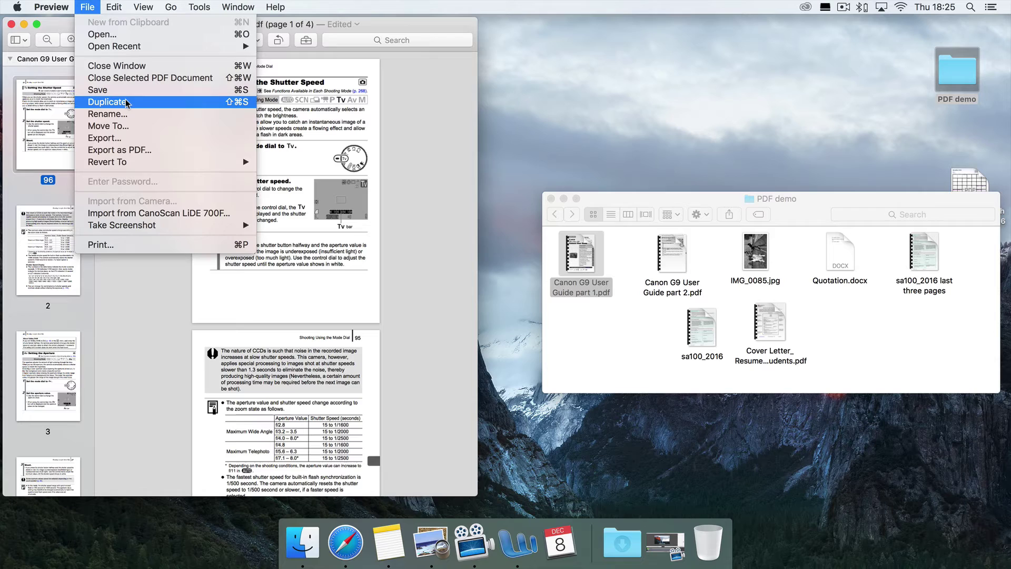
key(alt)
alt+click(120, 104)
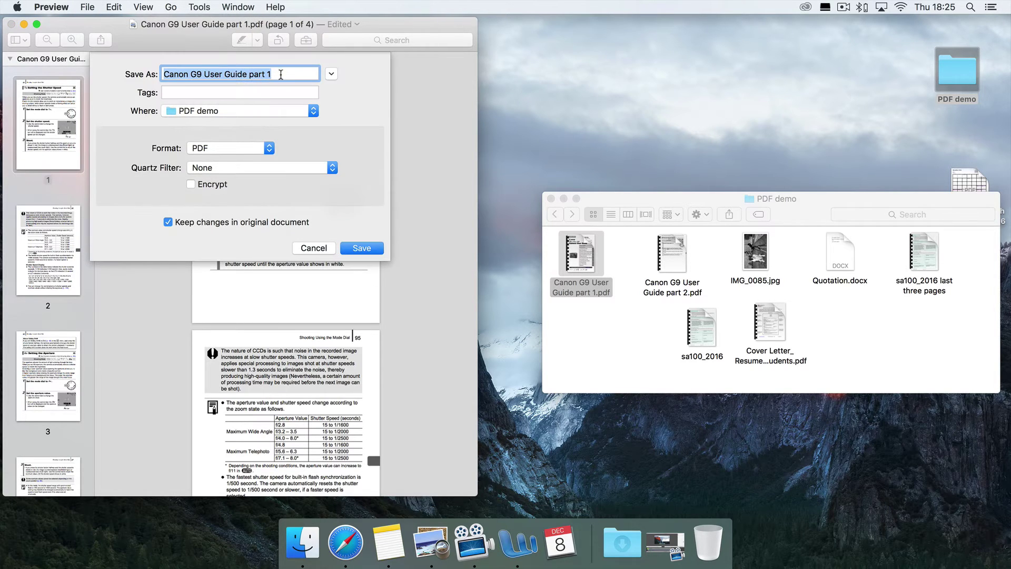
text(Shutt)
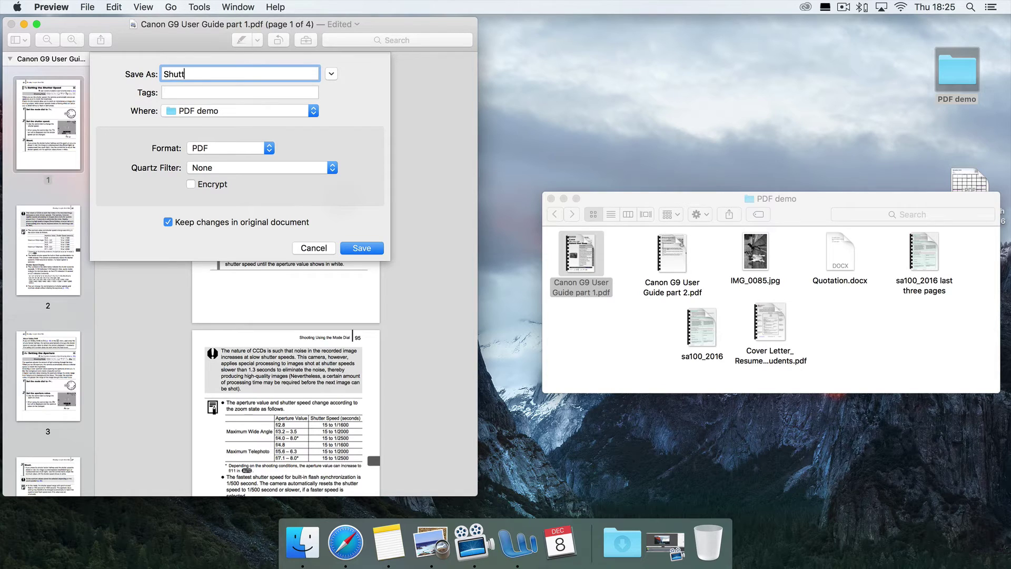
text(er Speed)
key(Return)
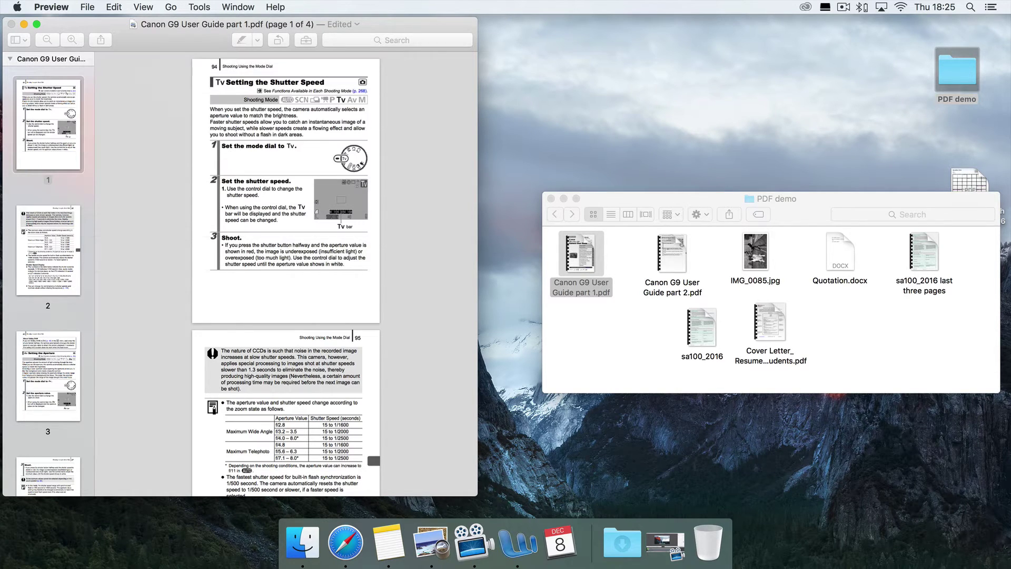
click(617, 351)
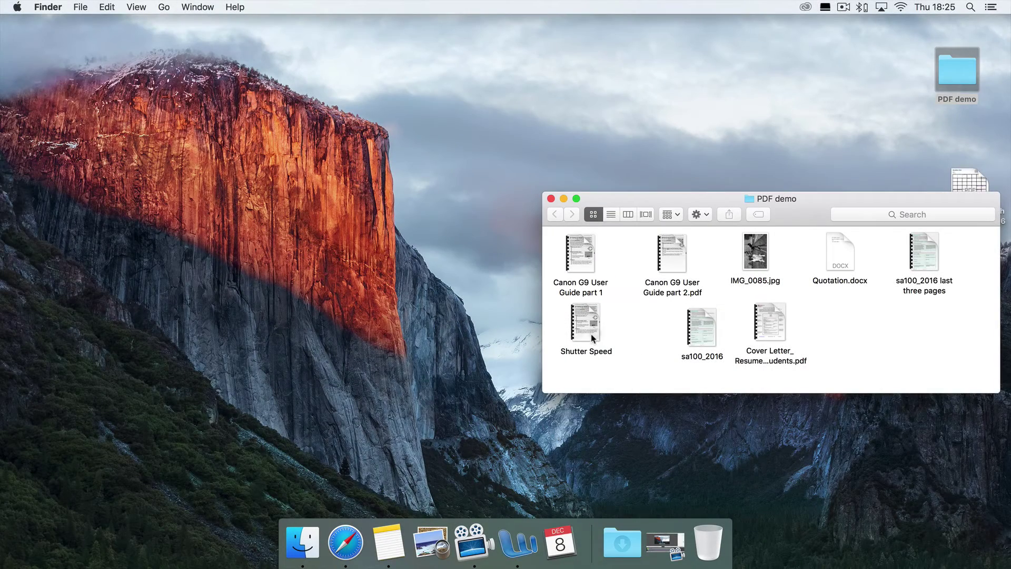
- Open the Shutter Speed PDF and drag page 94 below page 95
double_click(586, 326)
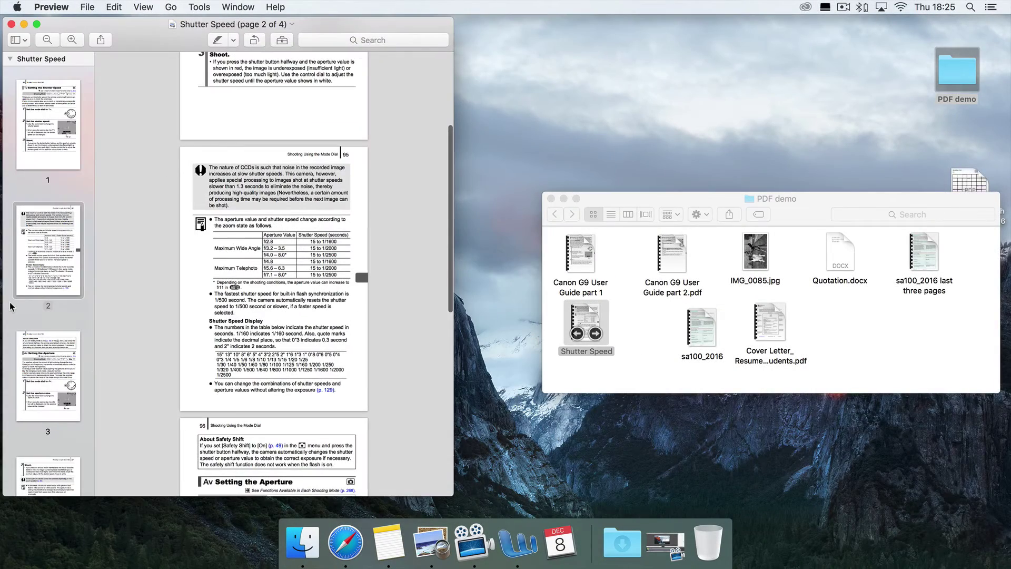
scroll(12, 306, down, 3)
scroll(11, 305, up, 3)
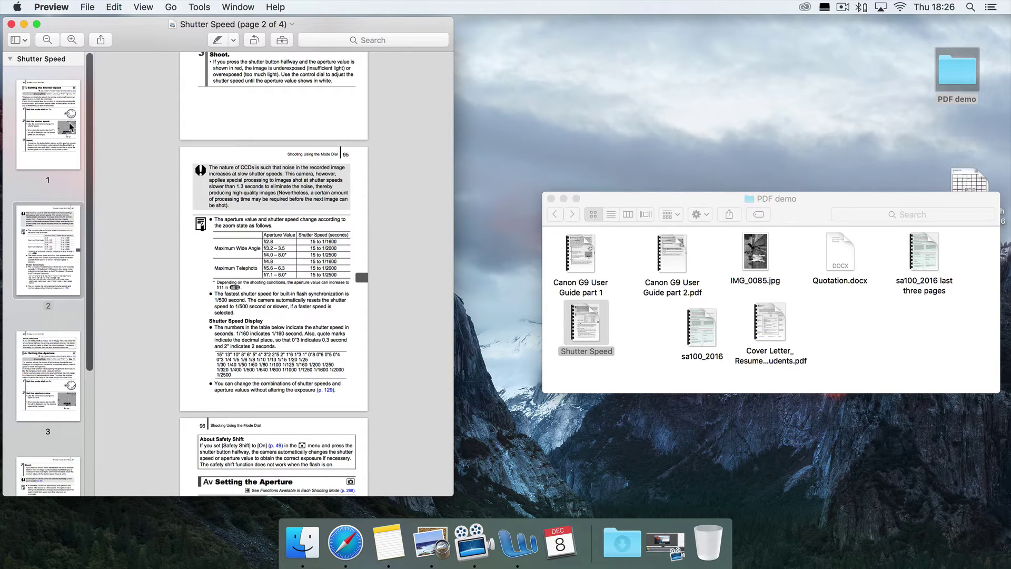
scroll(61, 200, down, 3)
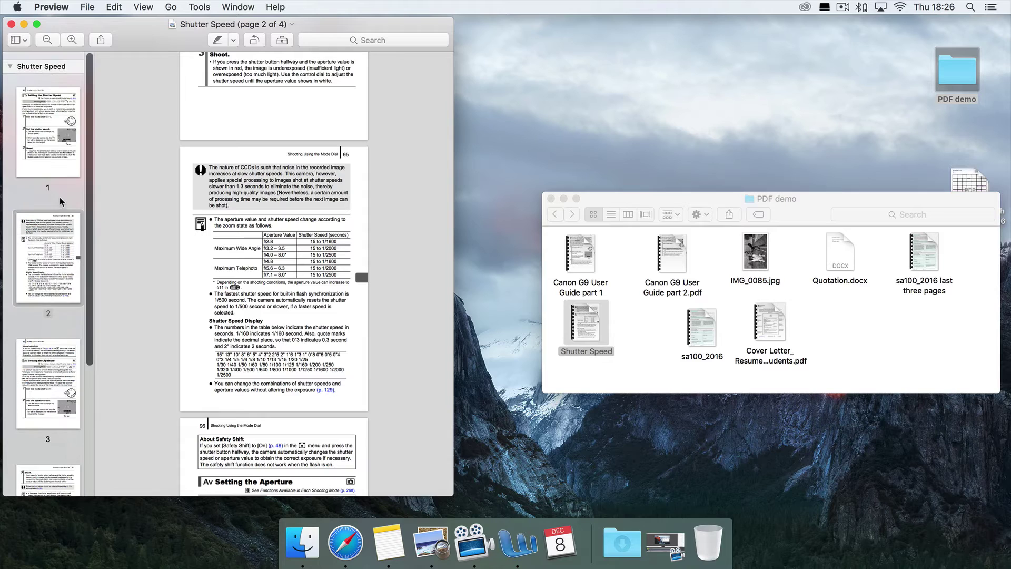
click(50, 117)
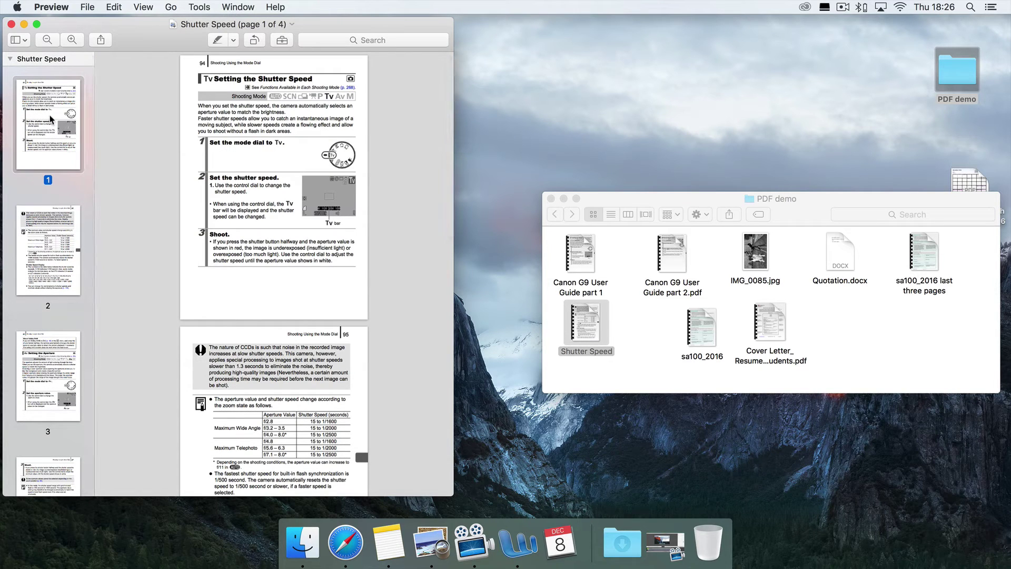
drag(51, 123, 48, 348)
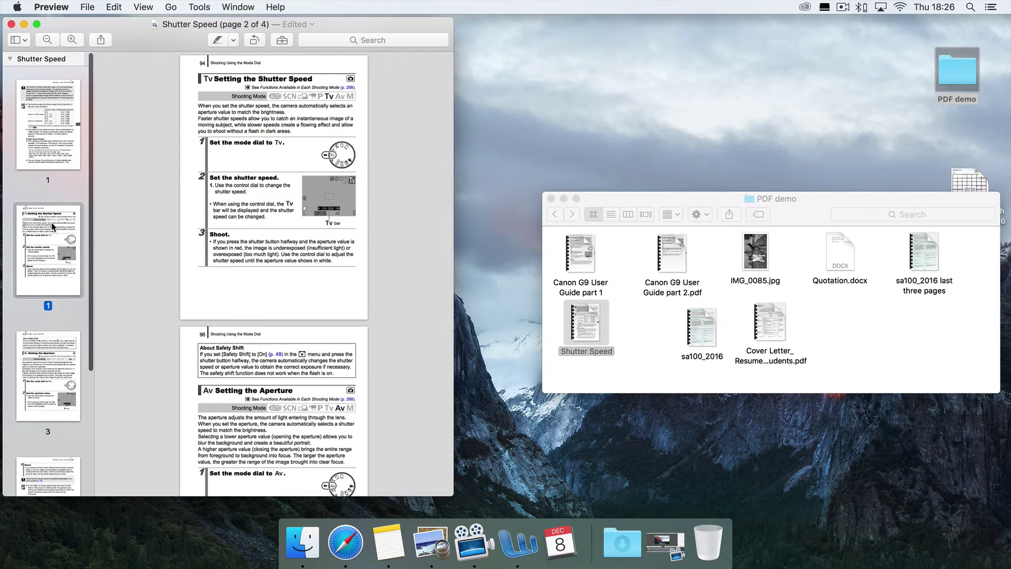
- Drag page 94 back to the top of the thumbnails
click(51, 131)
click(41, 236)
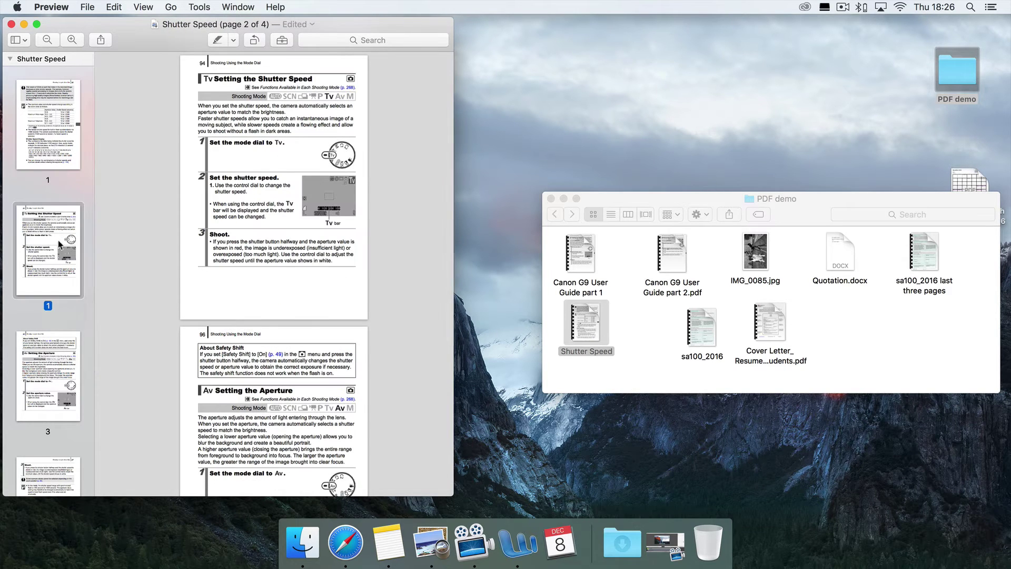
drag(53, 234, 52, 87)
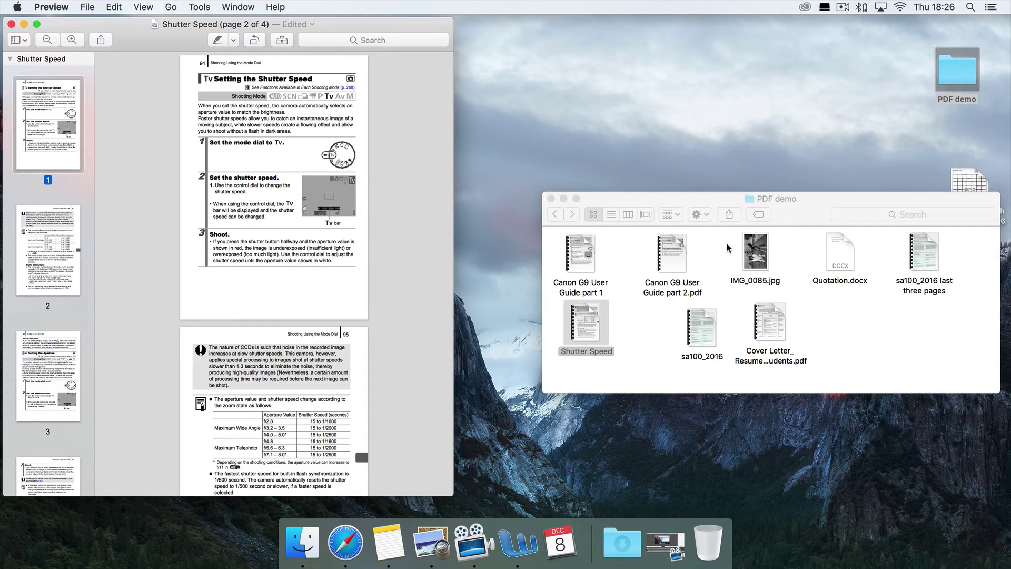
- Insert IMG_0085.jpg from Finder as page 2 and dismiss the empty annotation box
drag(758, 256, 44, 225)
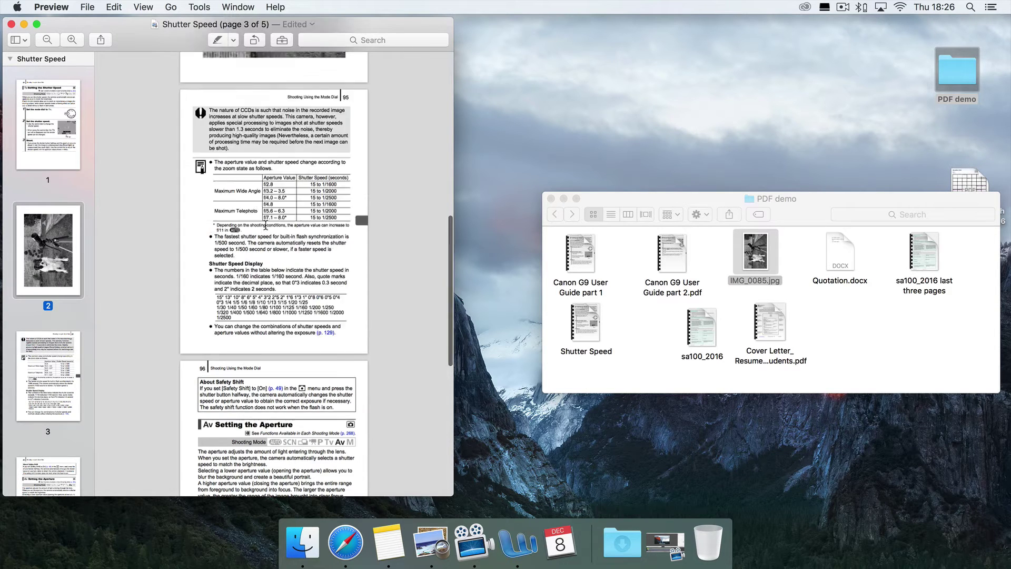
scroll(248, 211, up, 10)
scroll(265, 224, down, 4)
scroll(266, 224, up, 8)
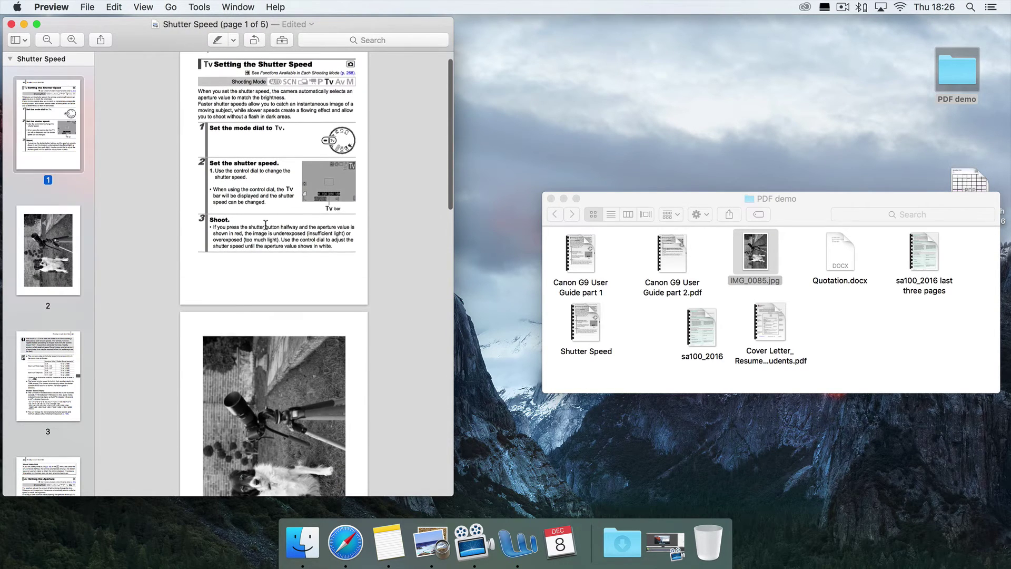
scroll(265, 225, down, 9)
scroll(271, 224, down, 3)
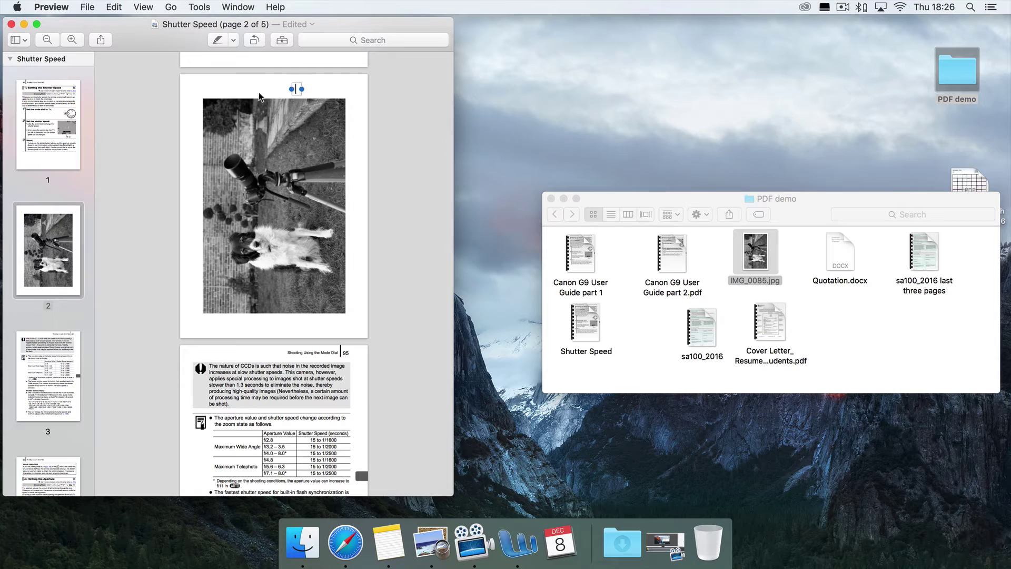
click(186, 185)
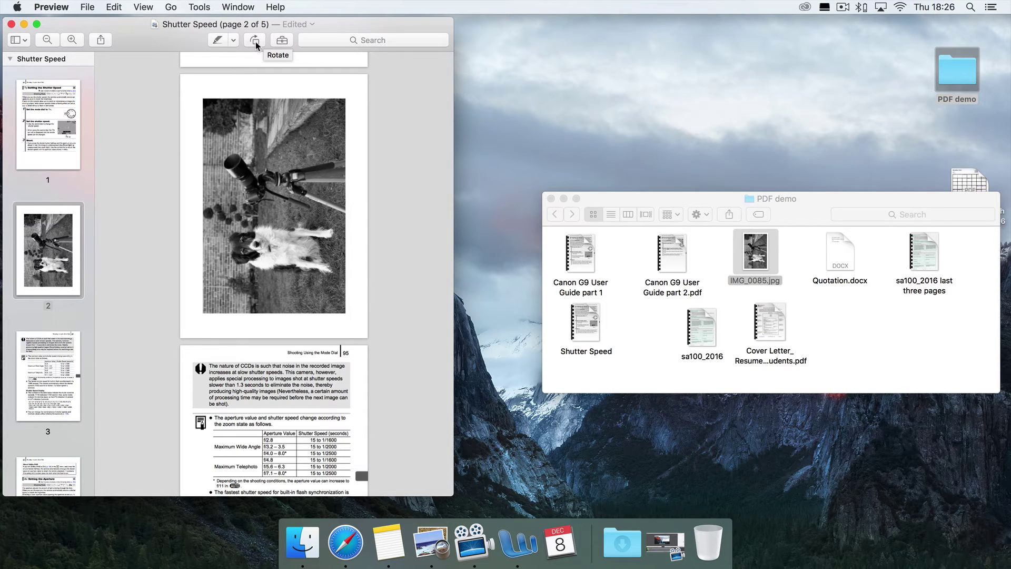
- Rotate the dog photo page to landscape and move it to page 1
click(256, 42)
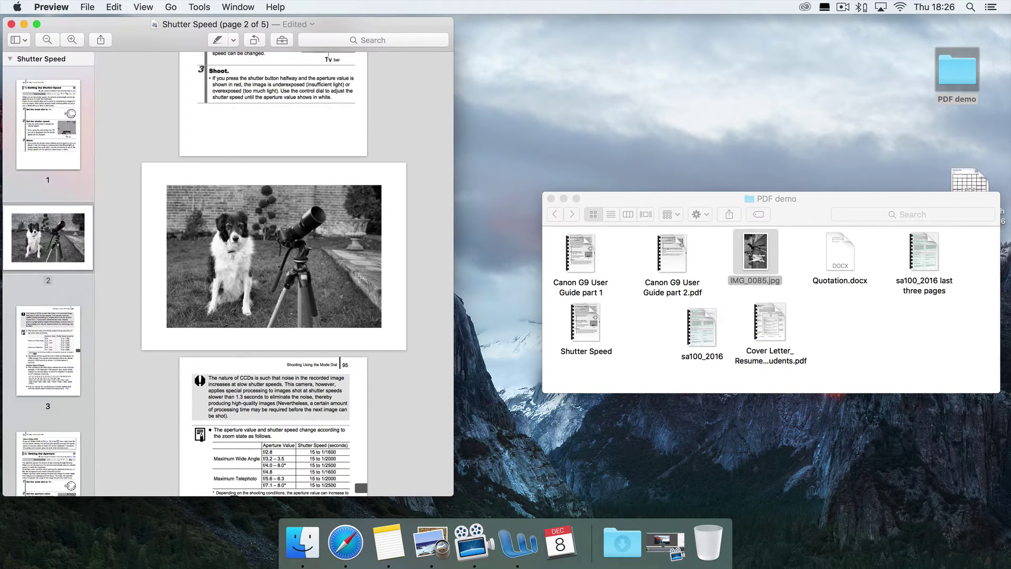
scroll(293, 255, up, 3)
scroll(293, 255, down, 5)
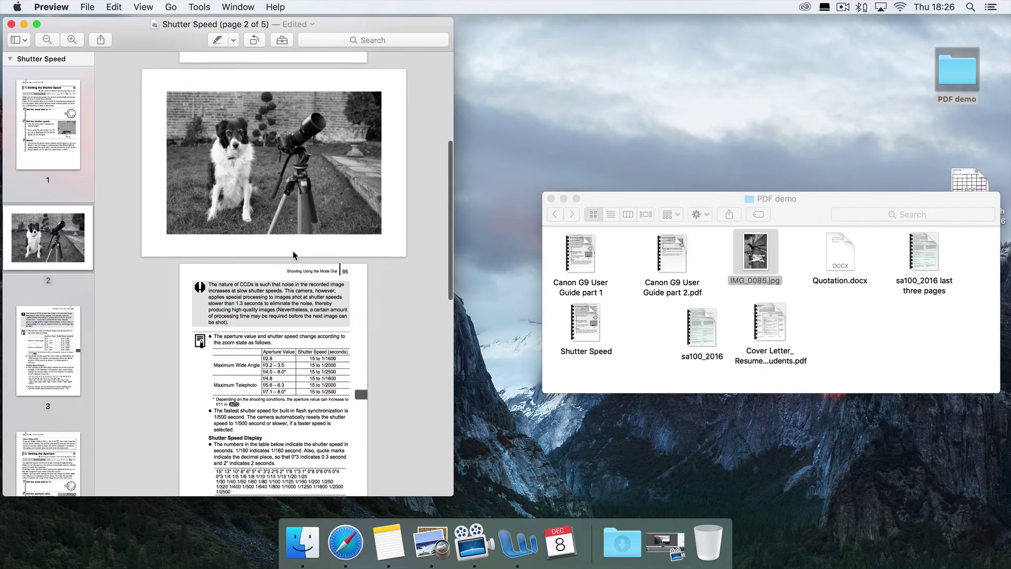
scroll(293, 254, up, 1)
scroll(293, 254, up, 3)
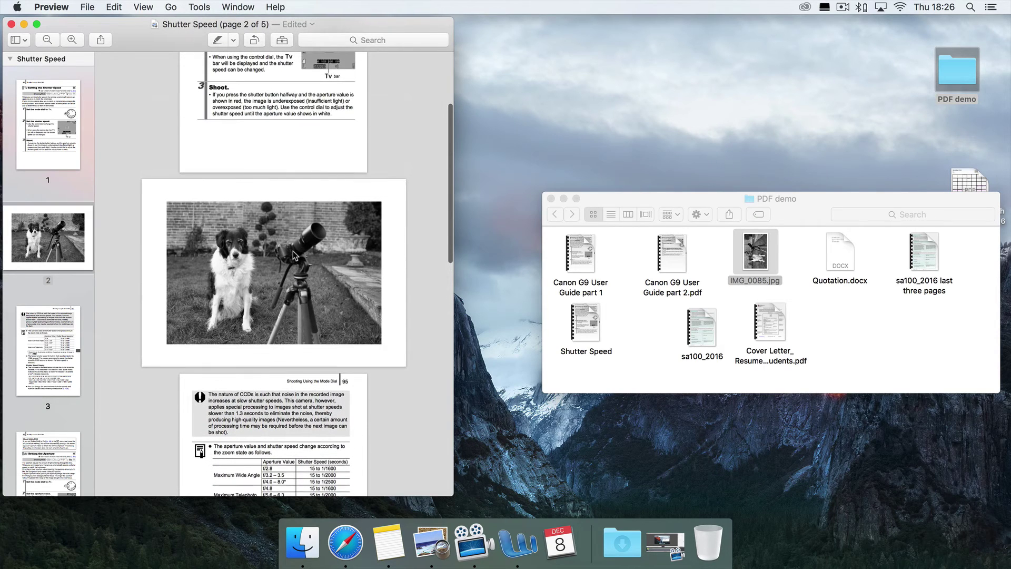
scroll(241, 296, up, 5)
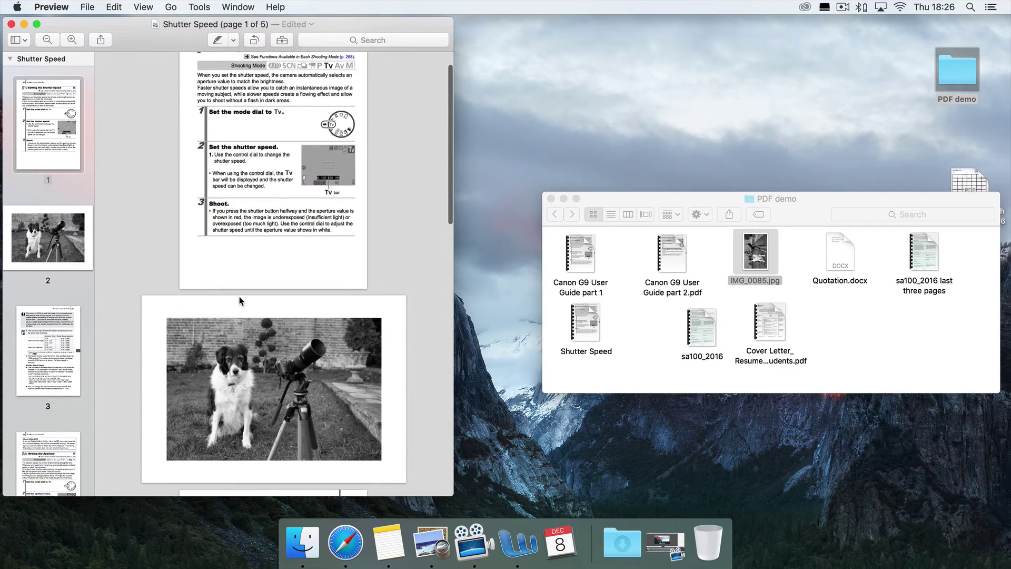
click(59, 242)
drag(60, 242, 53, 79)
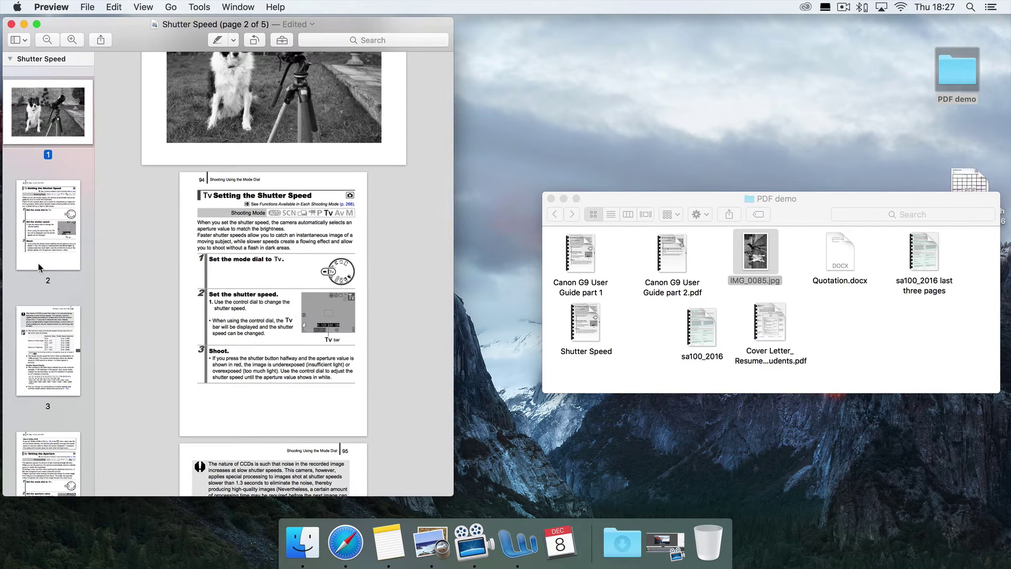
- Save the reordered Shutter Speed document and switch to the Finder PDF demo window
scroll(38, 264, down, 5)
scroll(41, 308, up, 2)
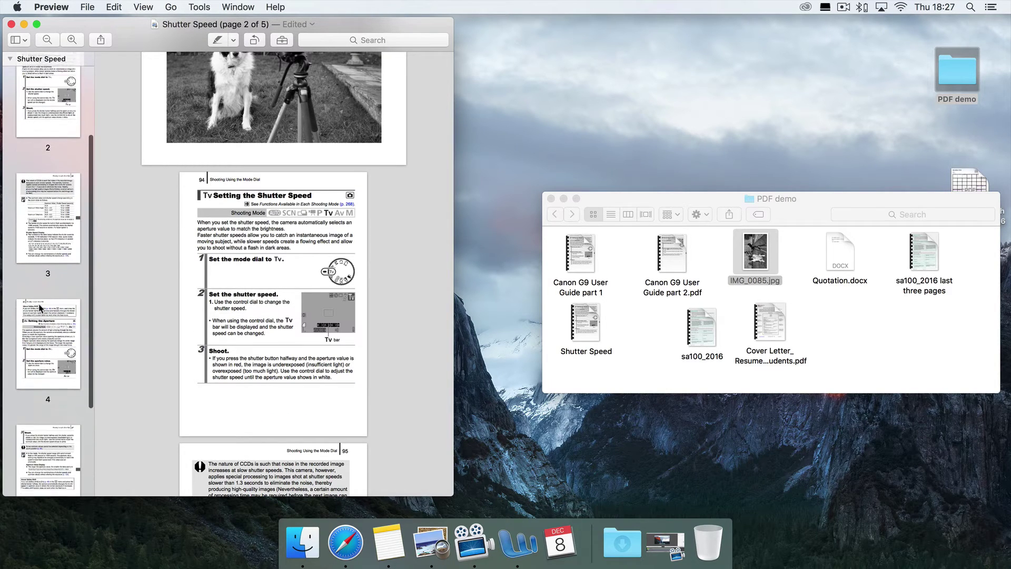
key(super+s)
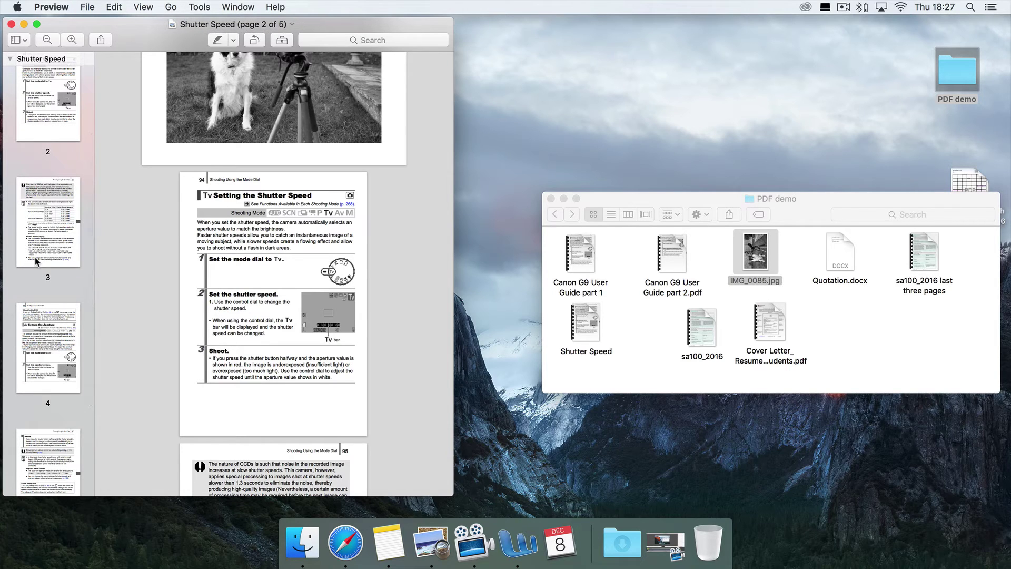
scroll(130, 301, up, 3)
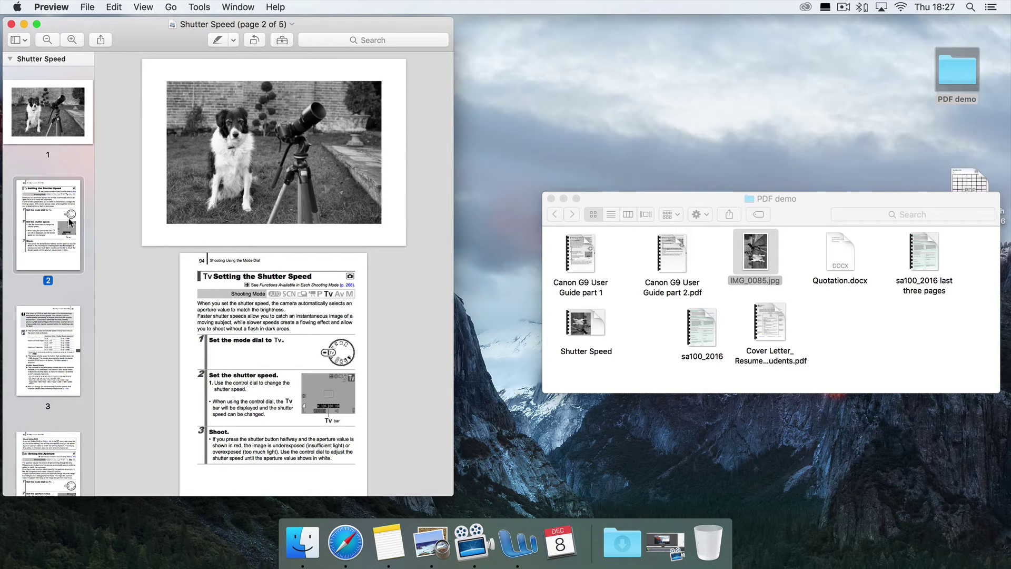
scroll(50, 245, down, 5)
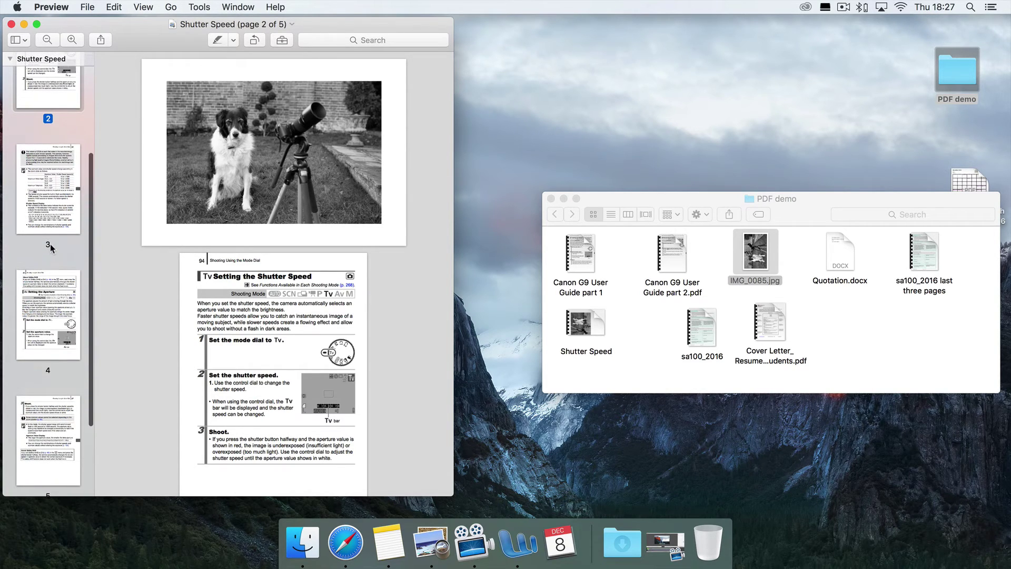
click(904, 354)
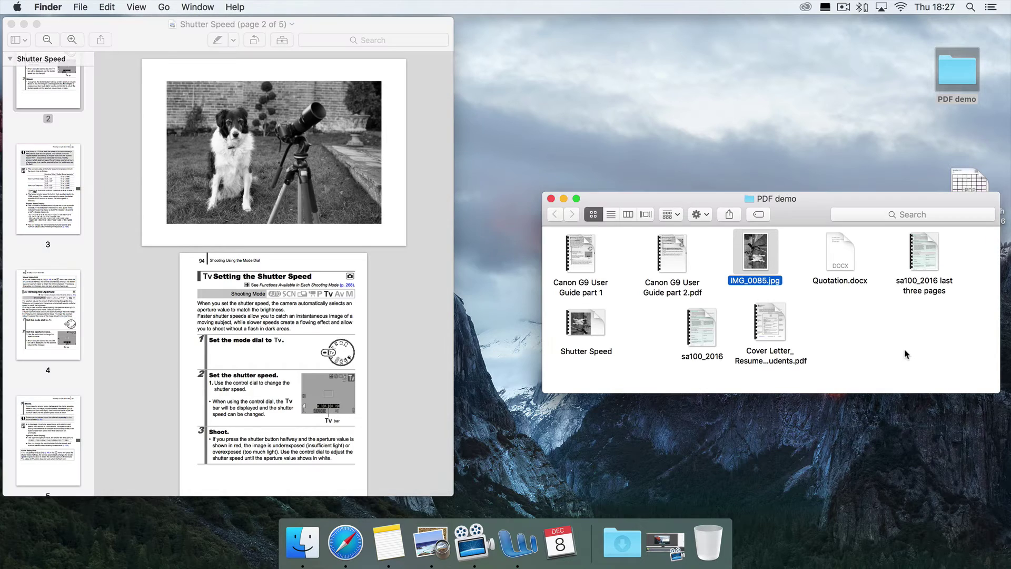
- Open the Cover Letter PDF and move its window to the right
double_click(761, 333)
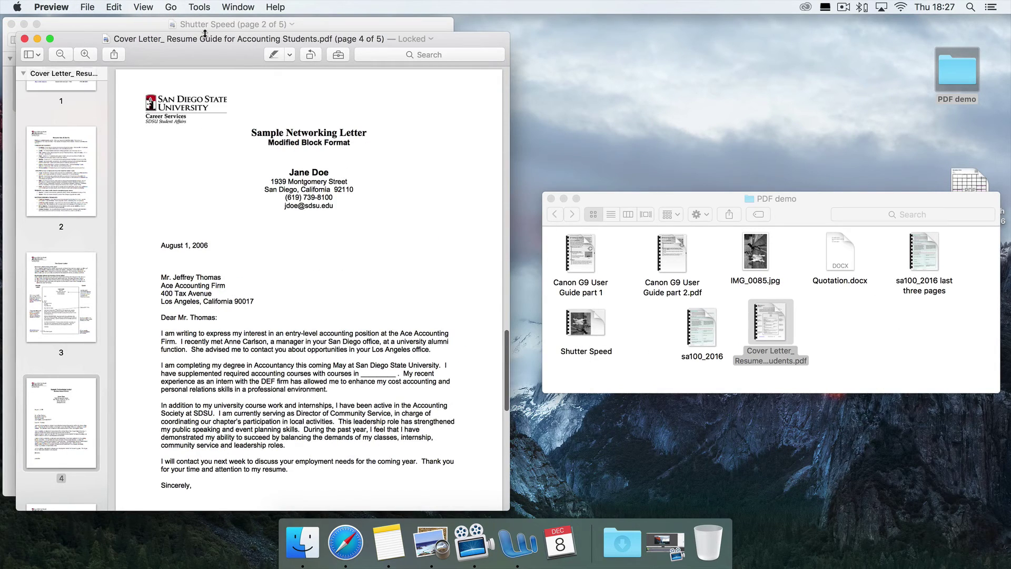
drag(205, 34, 680, 29)
scroll(749, 389, down, 3)
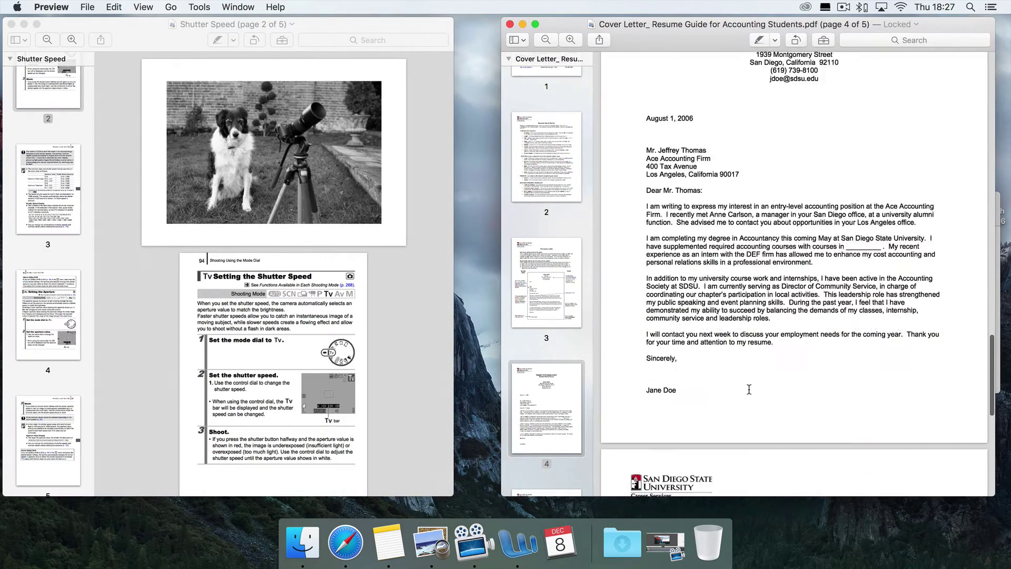
scroll(748, 389, down, 10)
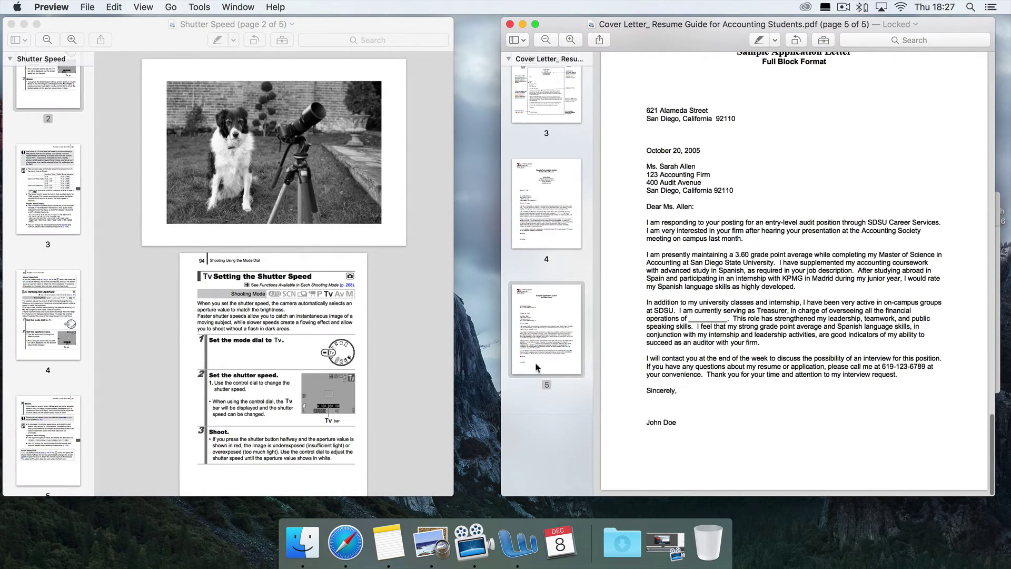
- Copy the Cover Letter's page 5, the sample application letter, into Shutter Speed as page 6
click(537, 367)
scroll(48, 274, down, 5)
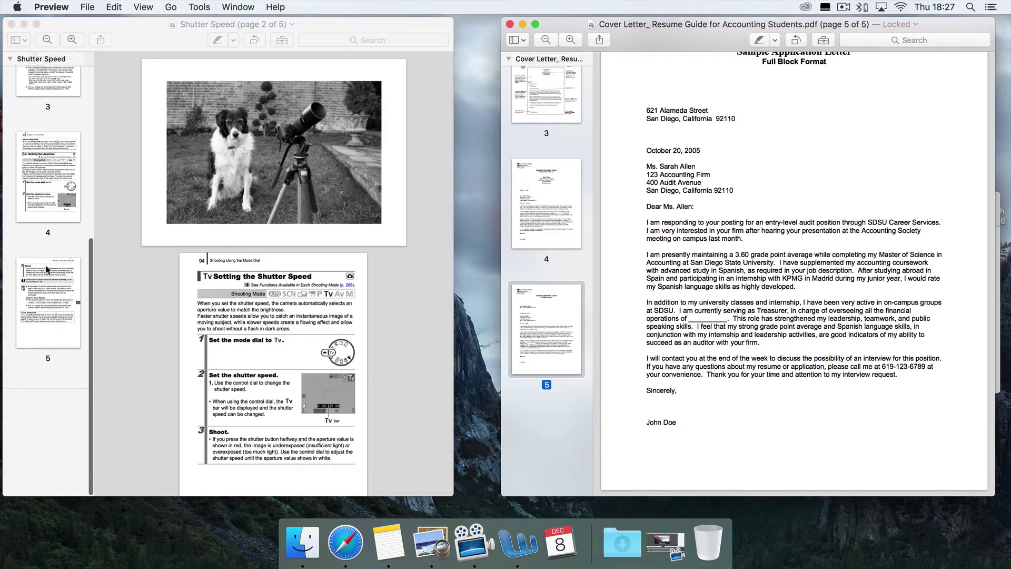
drag(575, 334, 53, 417)
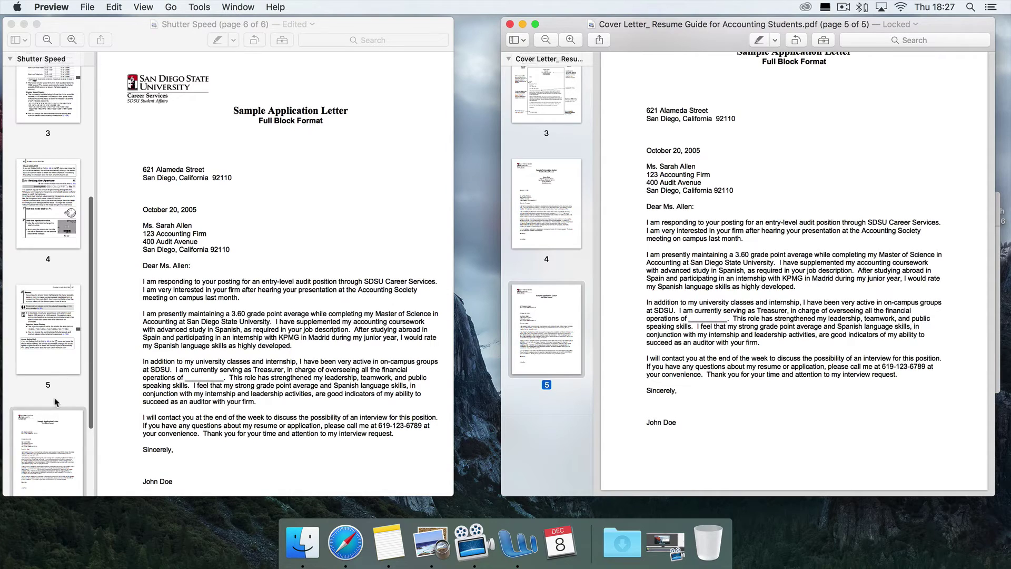
scroll(43, 317, down, 3)
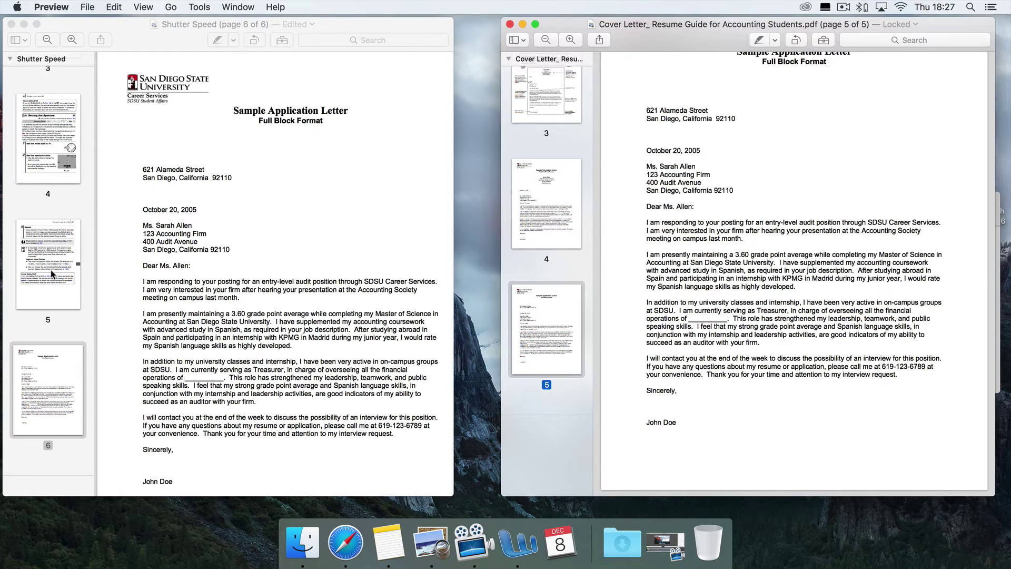
scroll(66, 221, up, 1)
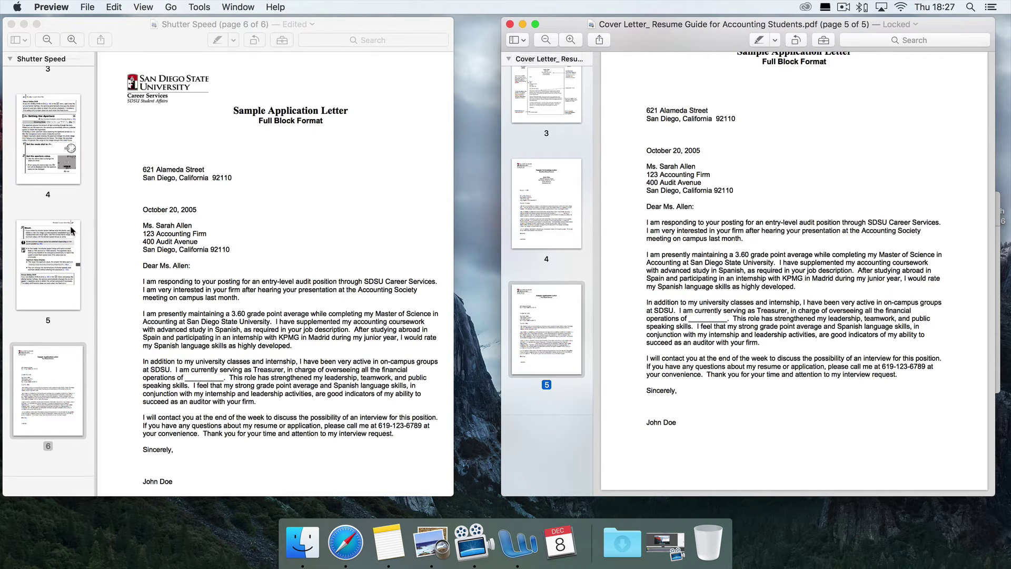
scroll(28, 376, up, 8)
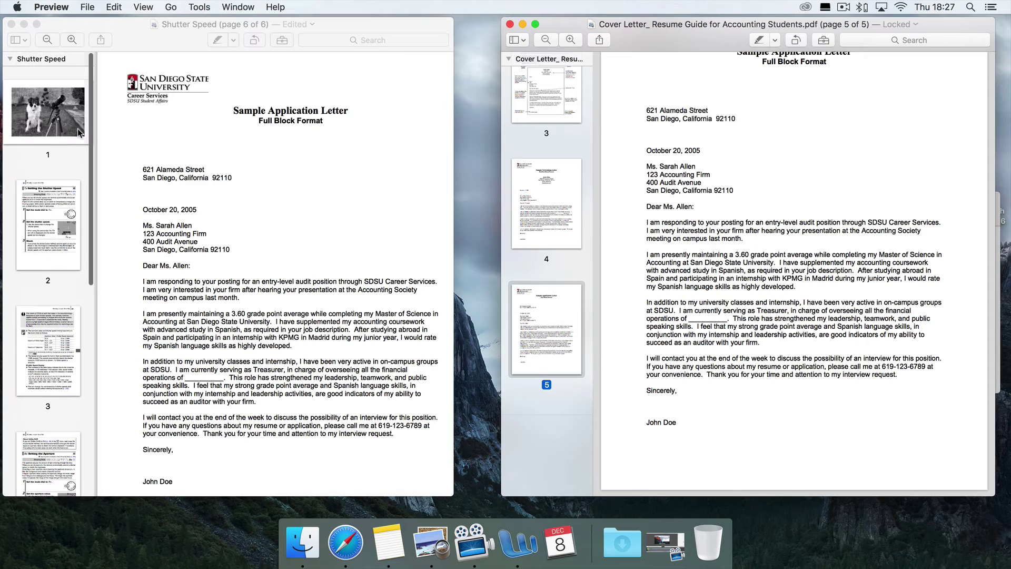
- Select the dog photo page and insert a blank page after it as page 2
click(48, 188)
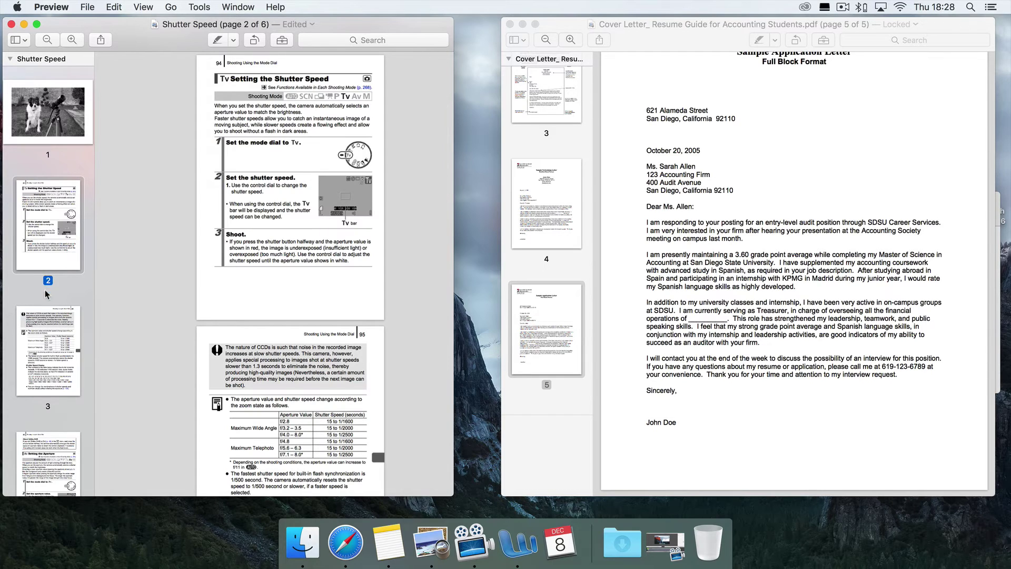
click(54, 122)
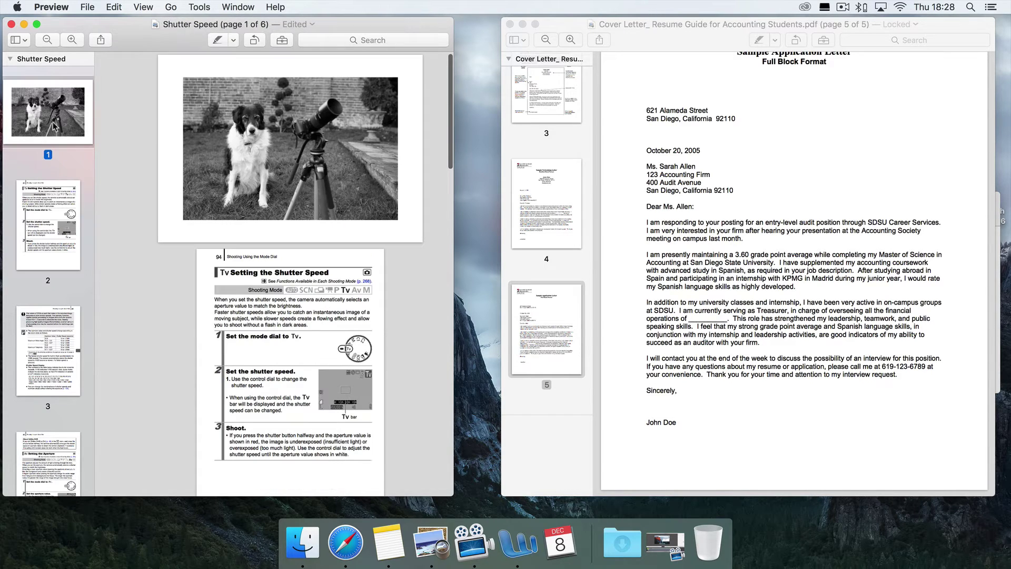
click(93, 7)
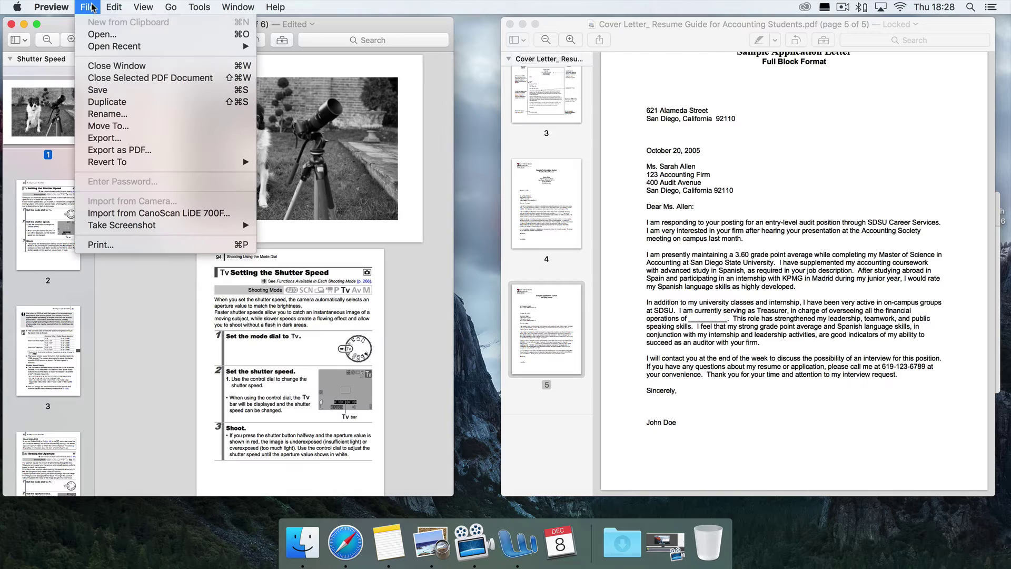
mouse_move(113, 7)
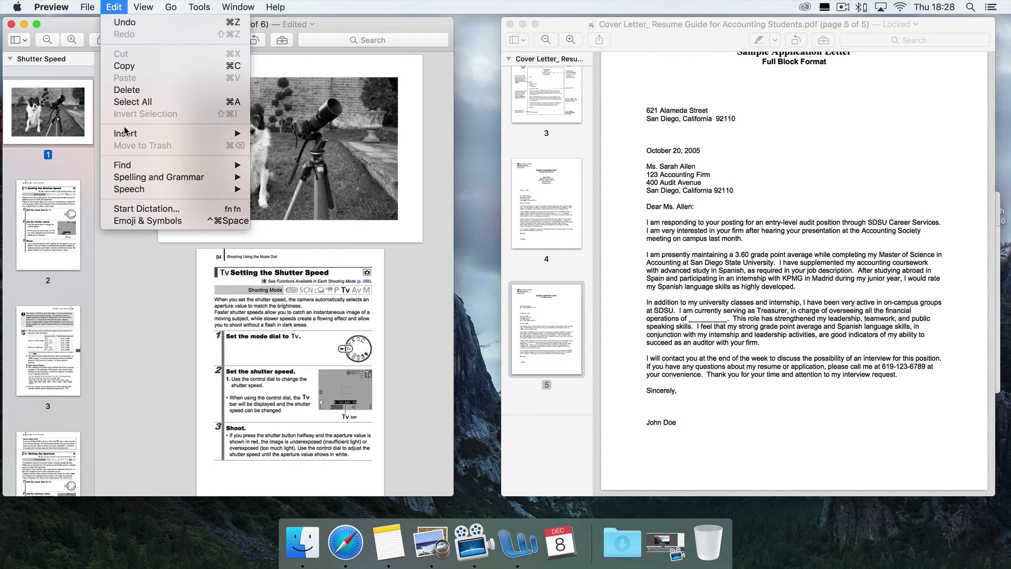
mouse_move(127, 133)
click(286, 158)
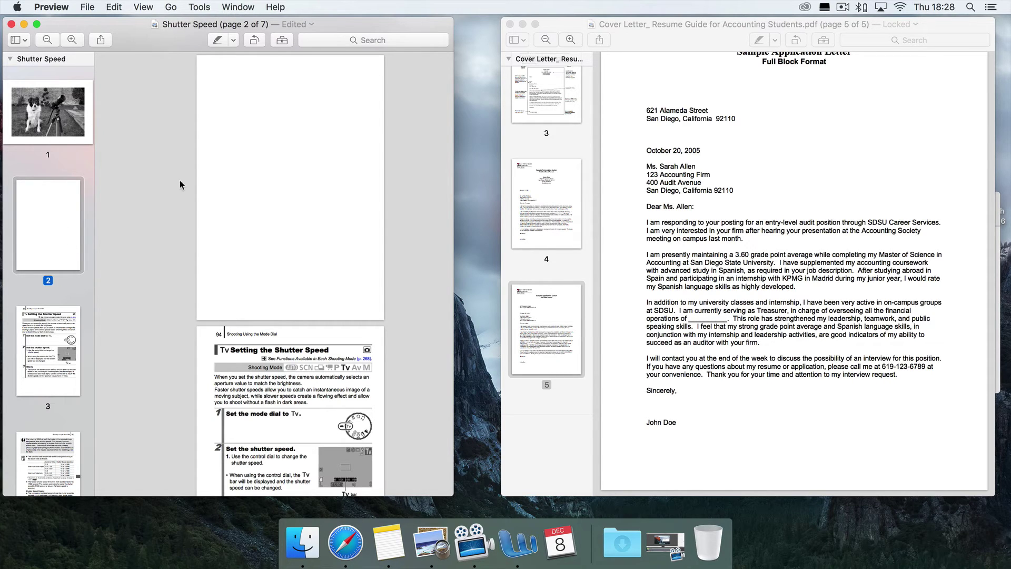
click(254, 39)
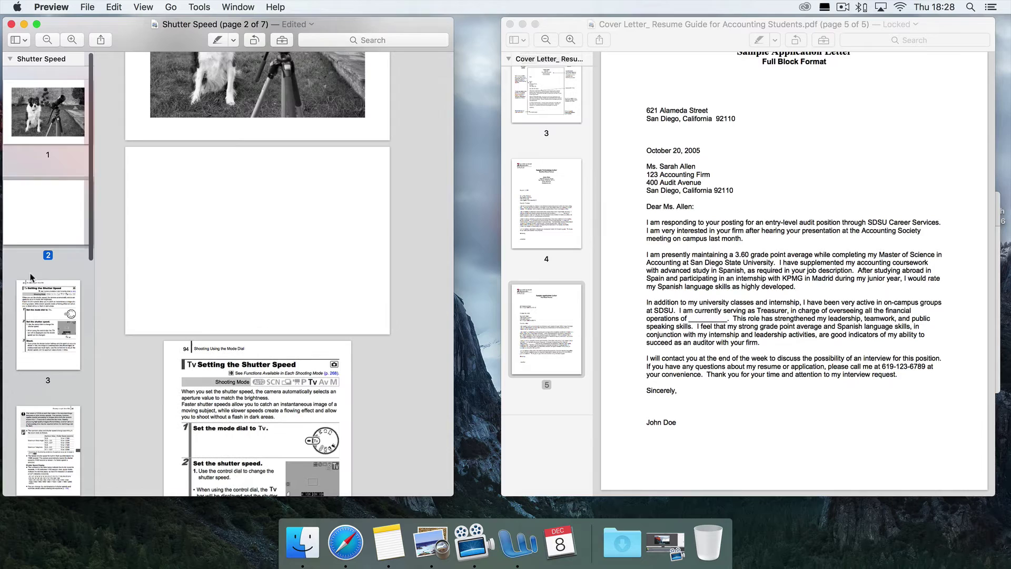
scroll(30, 206, down, 4)
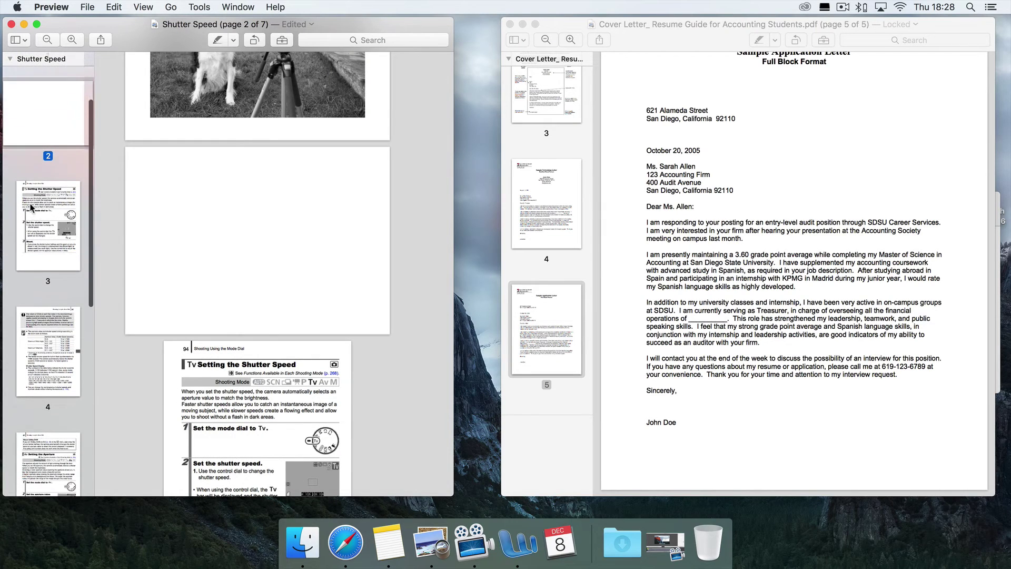
click(45, 230)
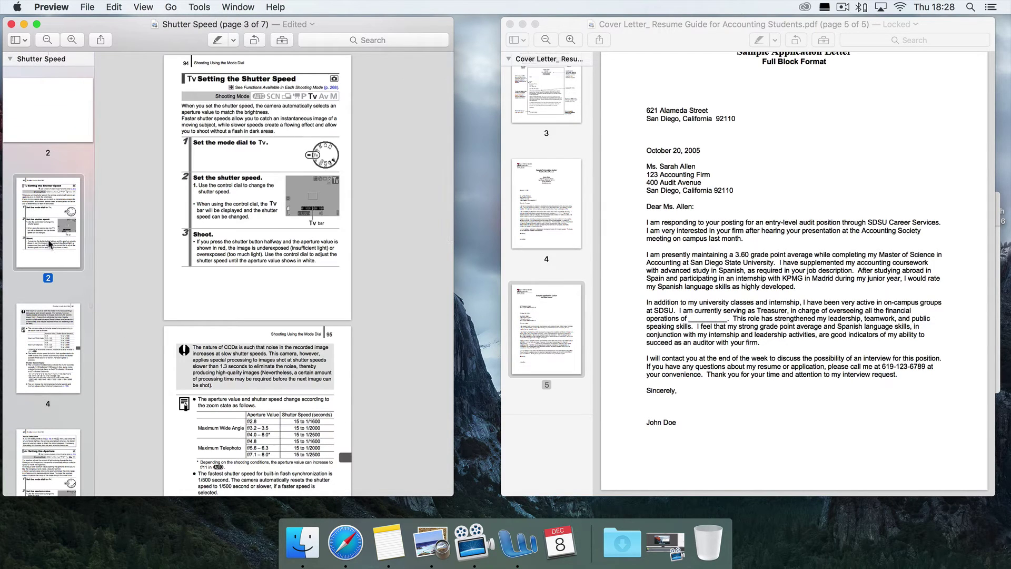
scroll(48, 225, up, 3)
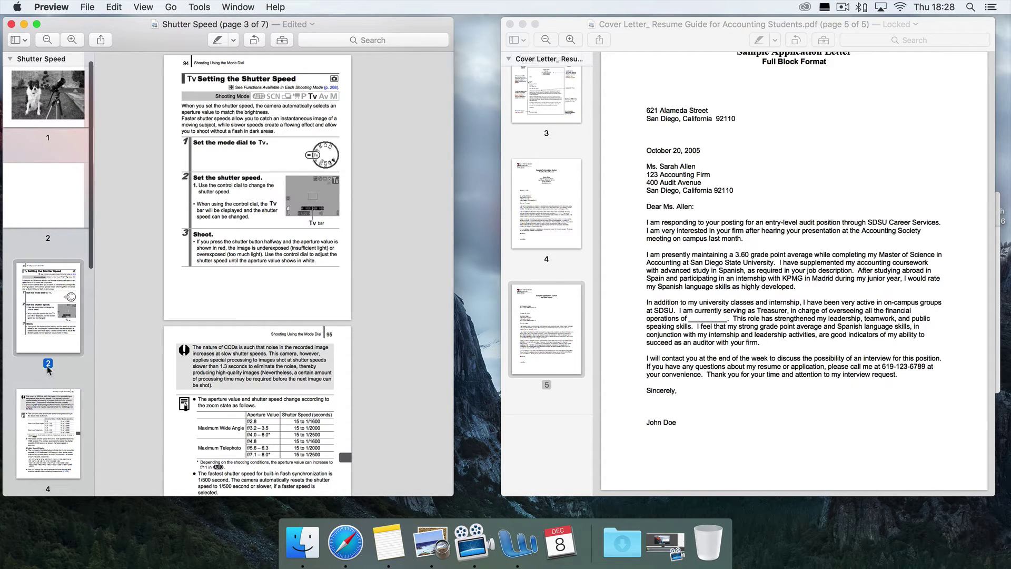
click(47, 216)
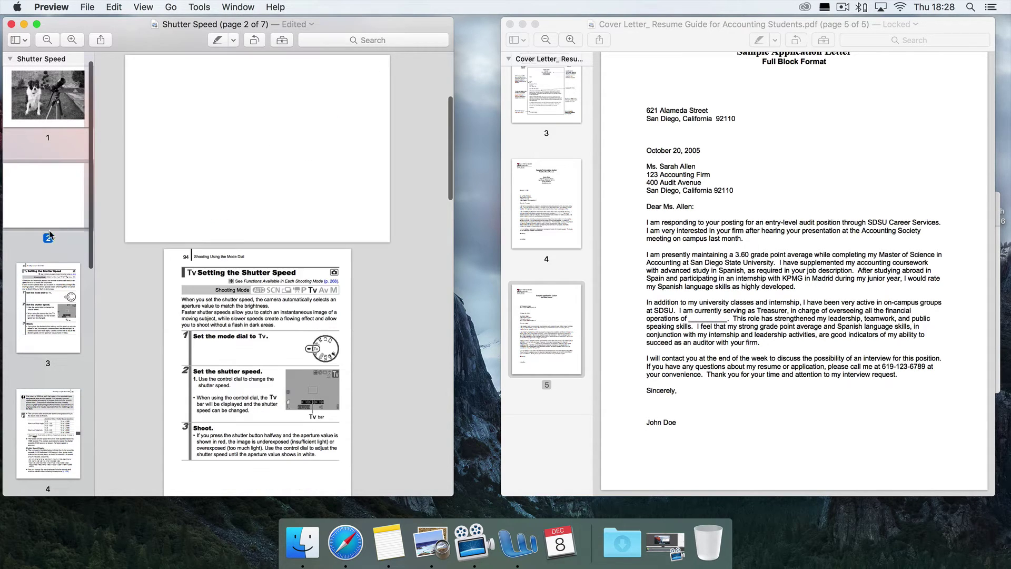
click(46, 330)
scroll(262, 333, down, 3)
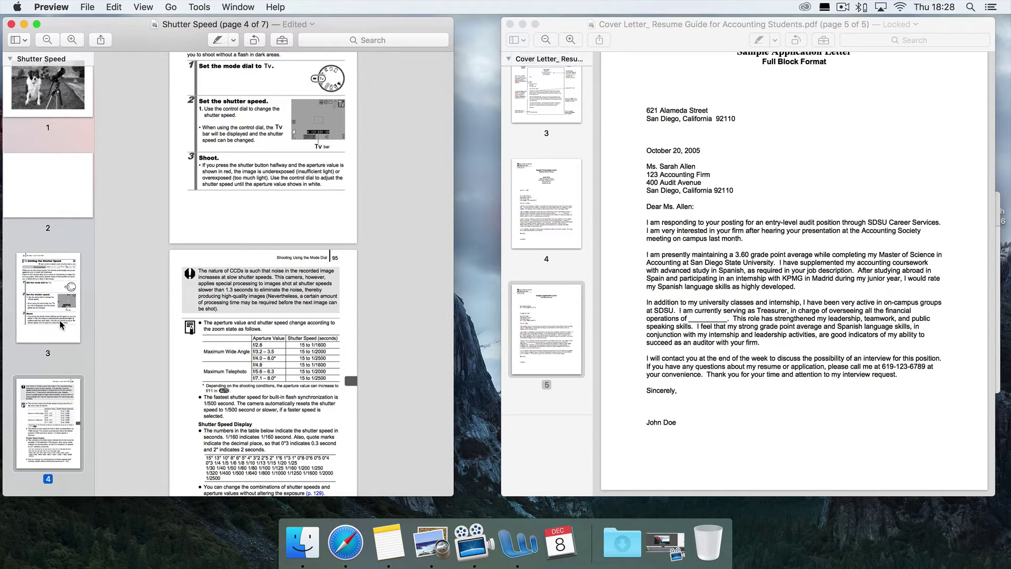
scroll(60, 340, down, 5)
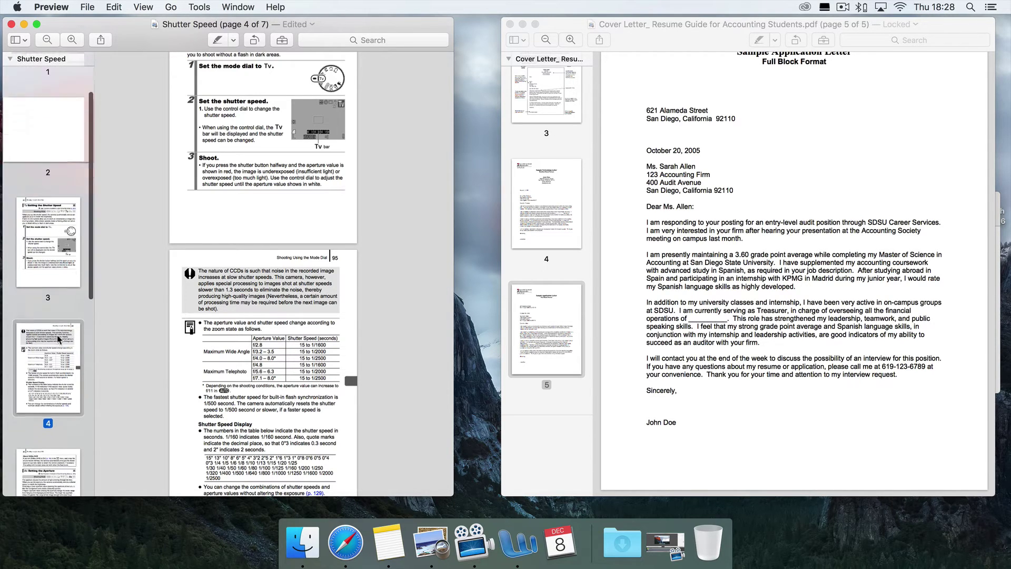
scroll(60, 340, down, 2)
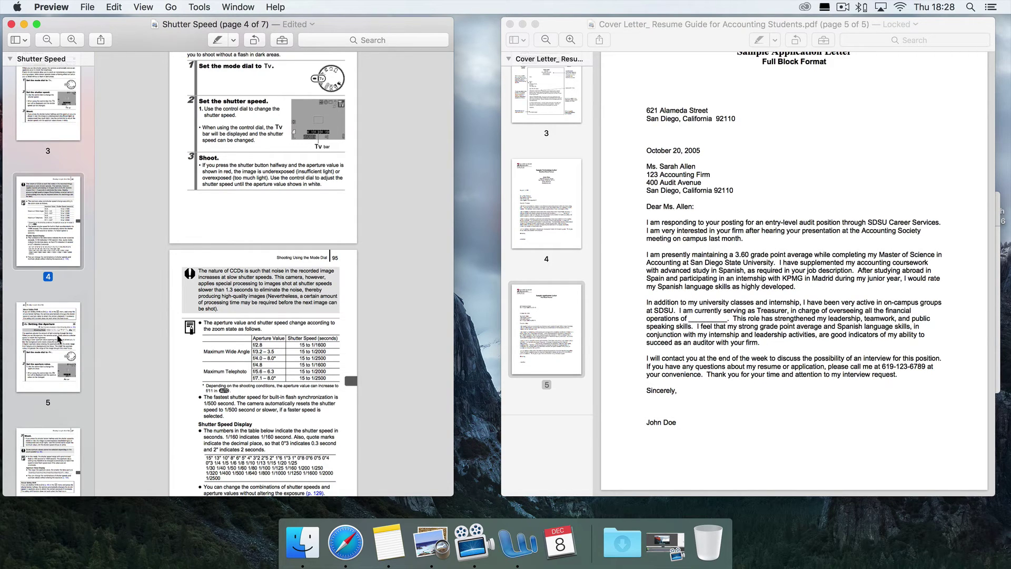
scroll(59, 340, down, 9)
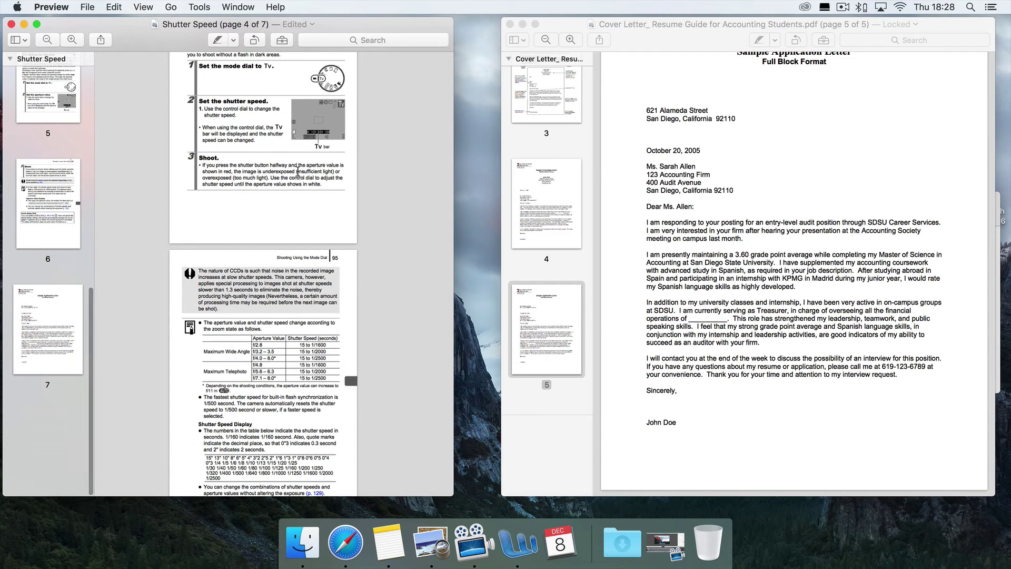
scroll(298, 171, up, 1)
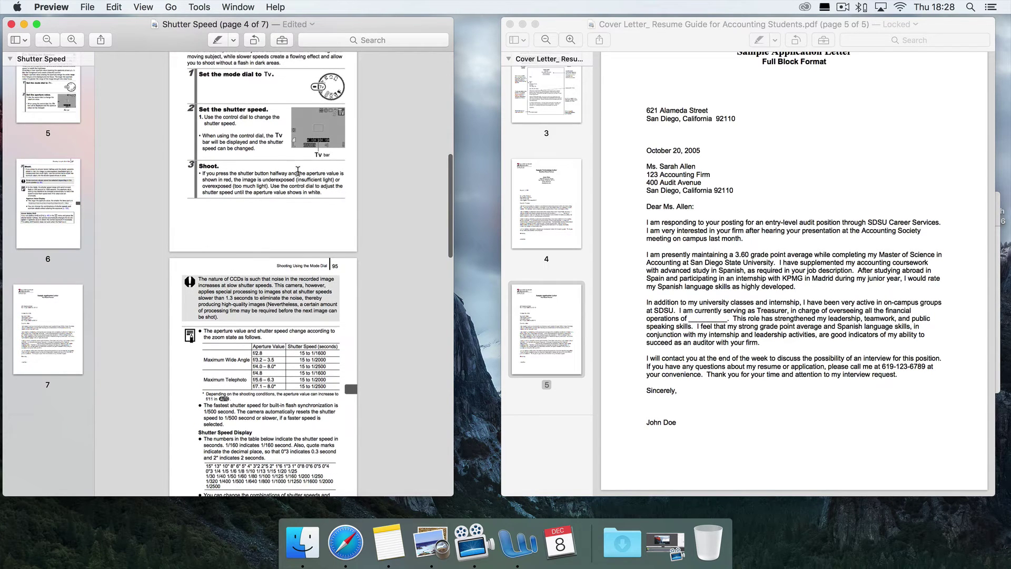
- Close the Cover Letter and Shutter Speed documents and open Canon G9 User Guide part 2.pdf
click(510, 24)
scroll(107, 255, up, 10)
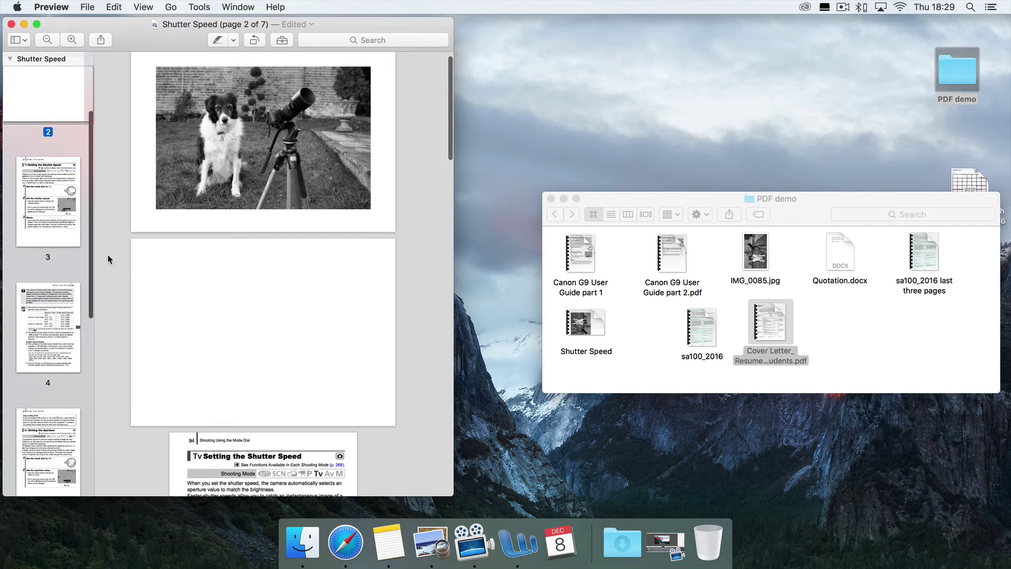
click(11, 24)
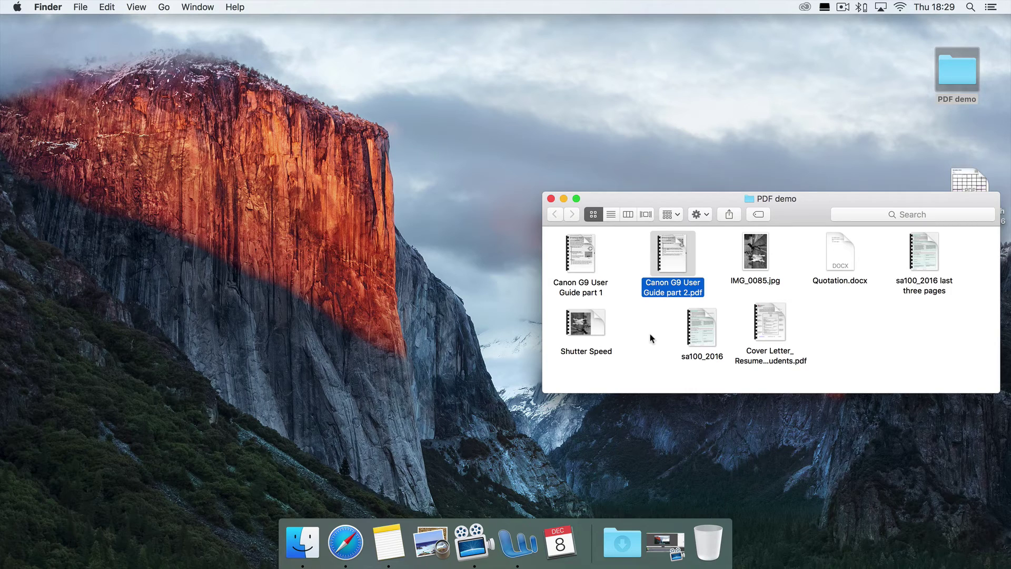
double_click(673, 244)
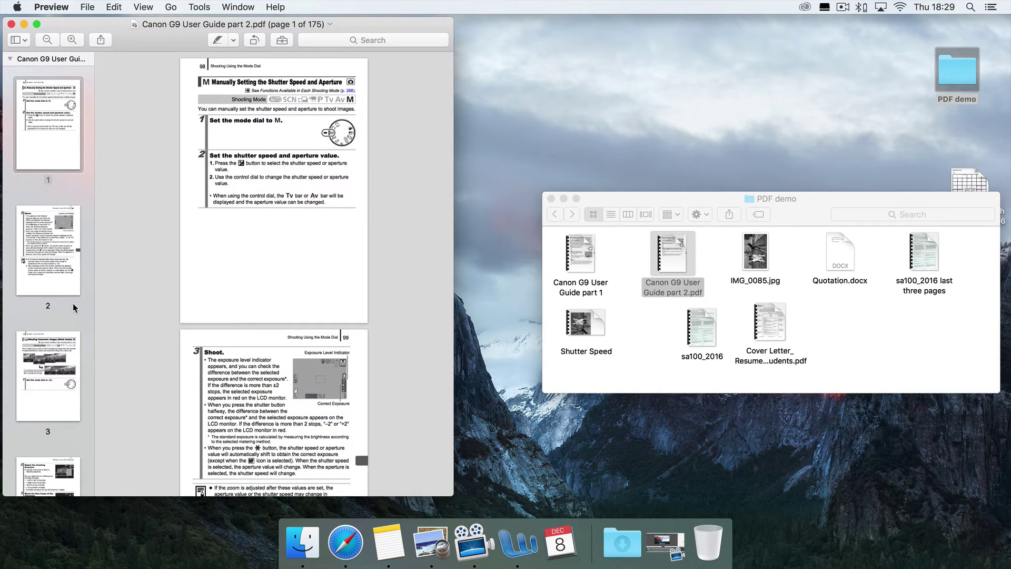
scroll(73, 303, down, 15)
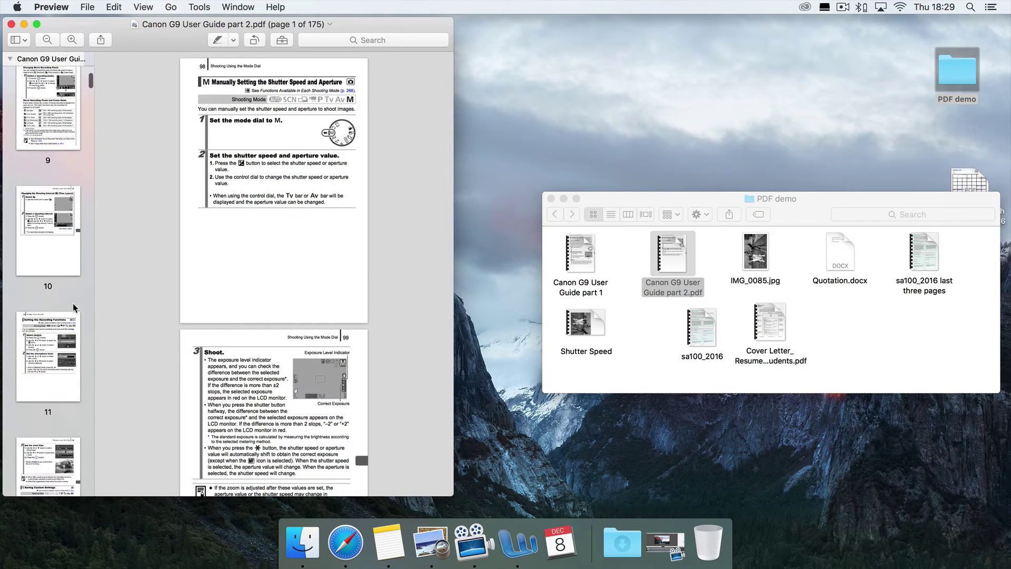
scroll(73, 303, down, 5)
- Copy pages 11 and 12 of the Canon guide to the clipboard
click(52, 237)
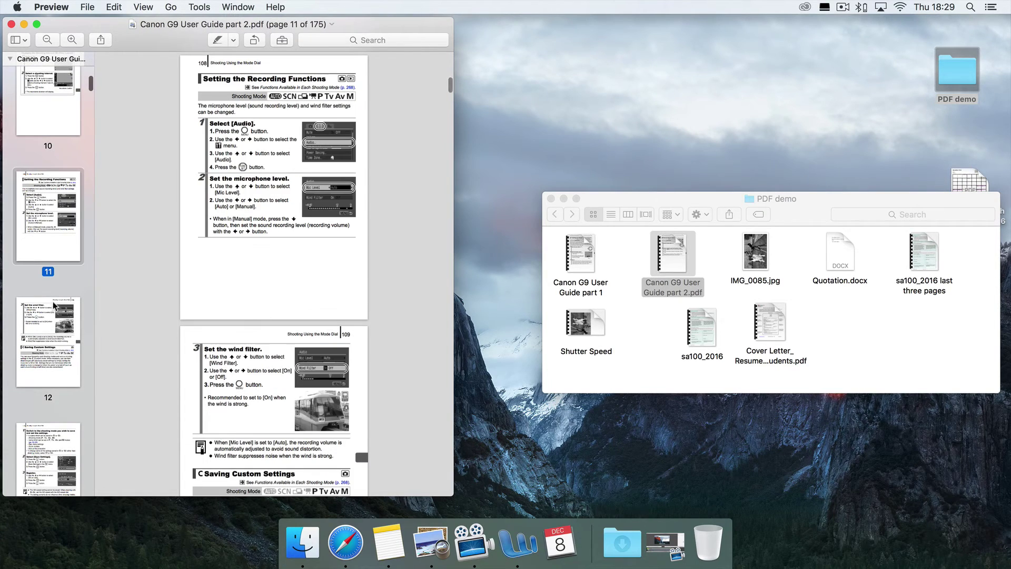
shift+click(40, 332)
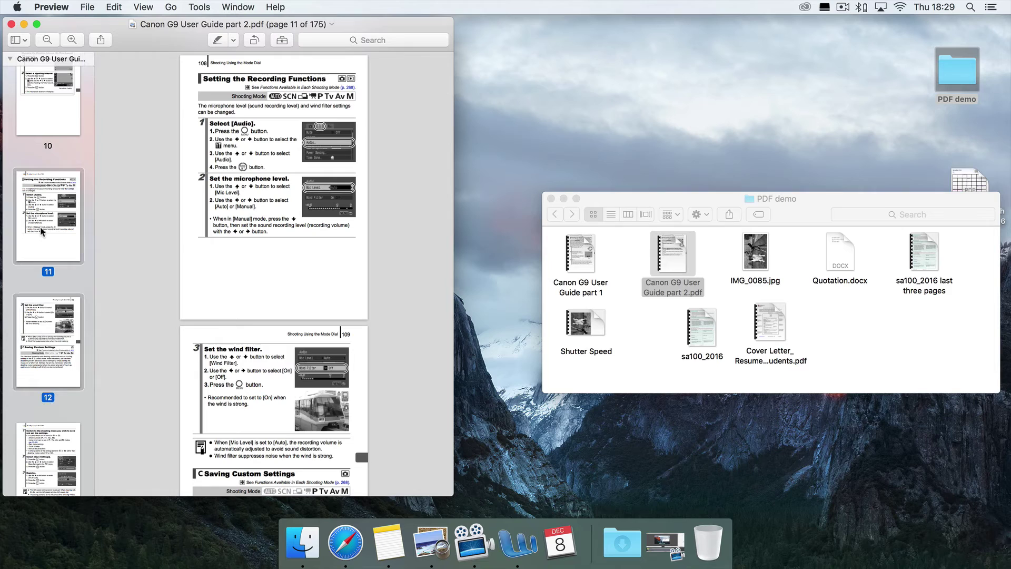
click(113, 7)
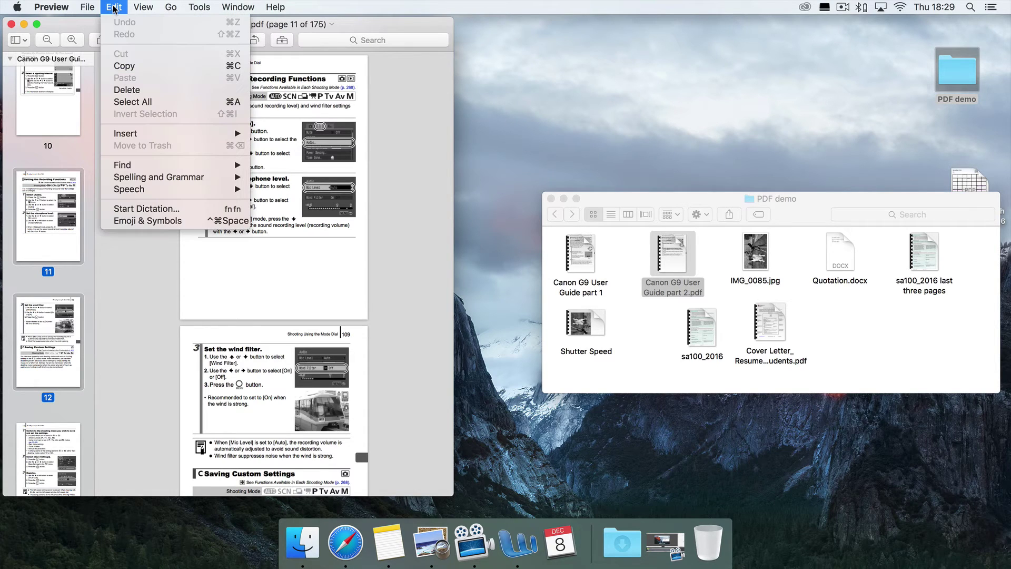
click(133, 69)
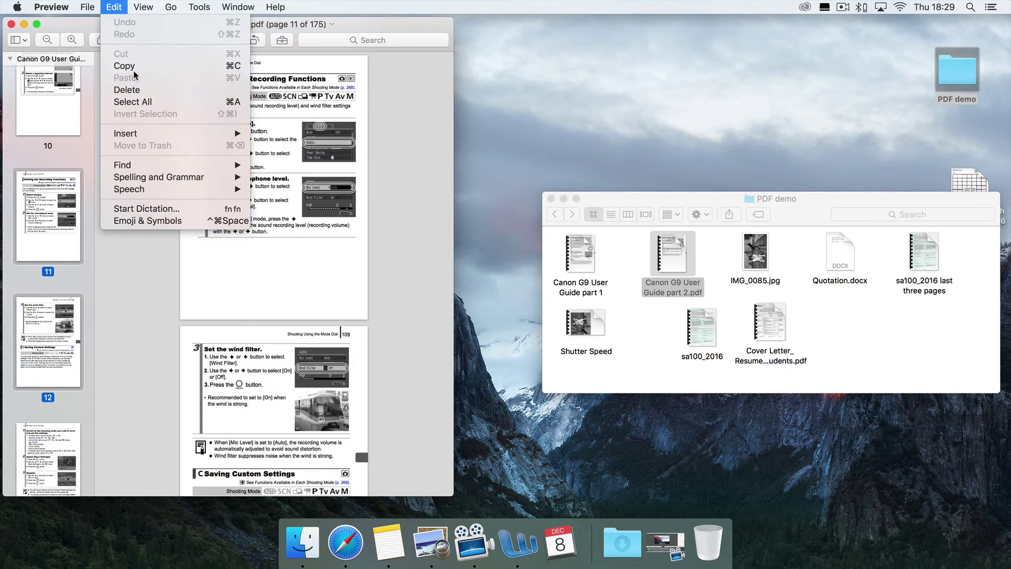
click(88, 7)
- Create the Untitled document from the clipboard, move it right, and check its two pages
click(97, 19)
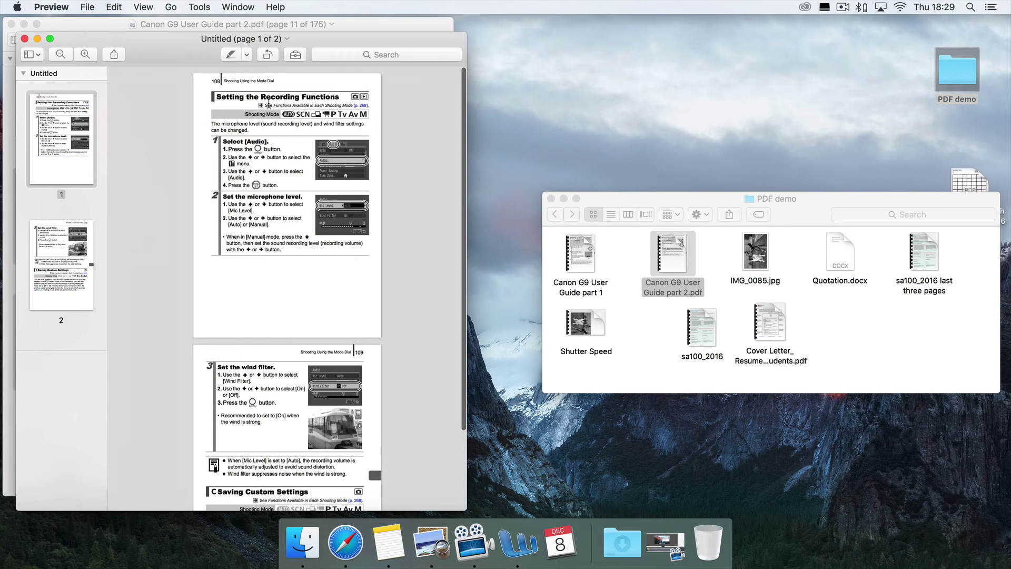
drag(127, 49, 203, 44)
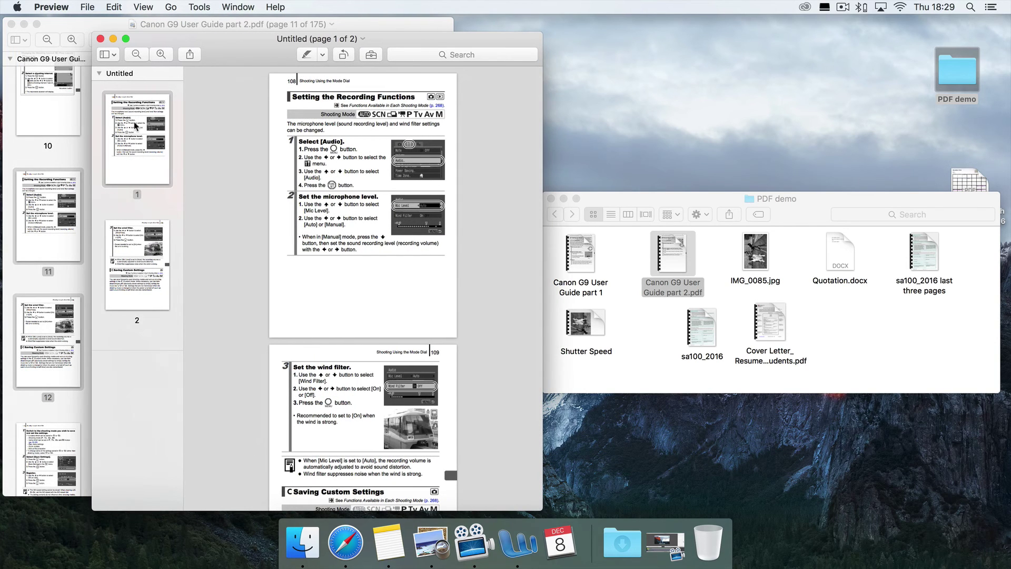
click(138, 291)
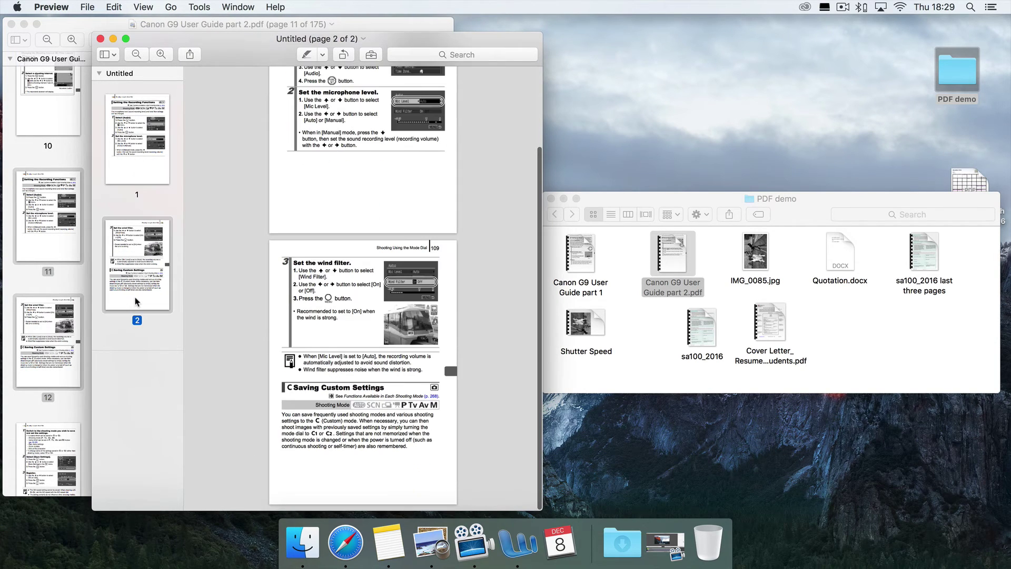
click(148, 175)
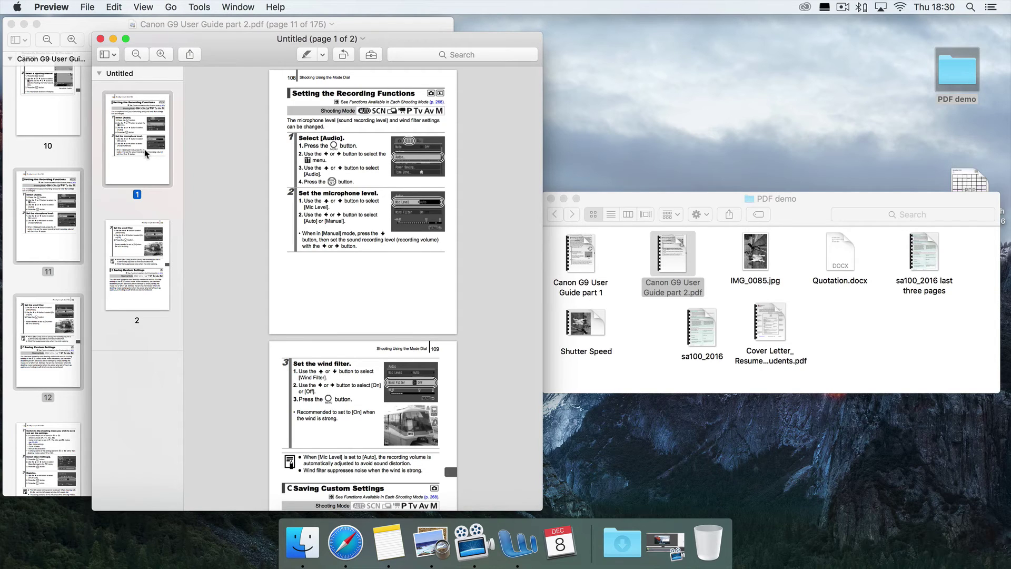
drag(313, 145, 329, 146)
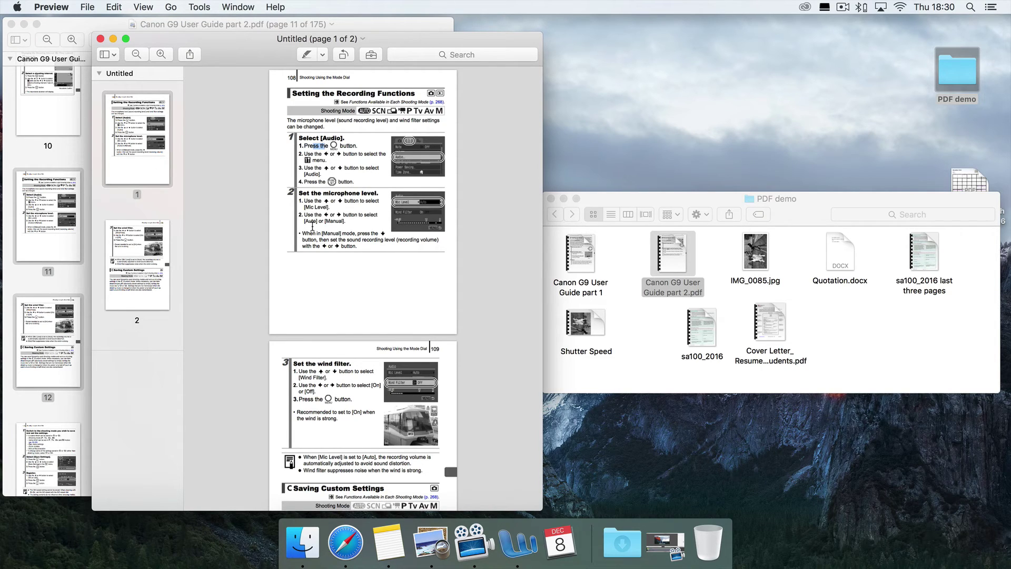
click(133, 418)
- Open sa100_2016 from the PDF demo folder, move its window right, and select its page 3
click(704, 100)
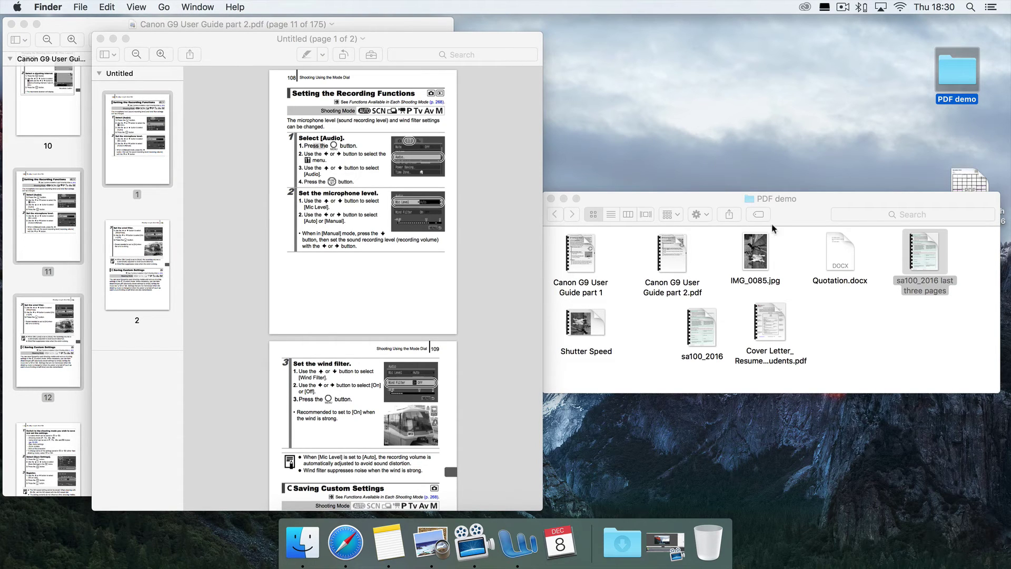
click(703, 324)
double_click(704, 324)
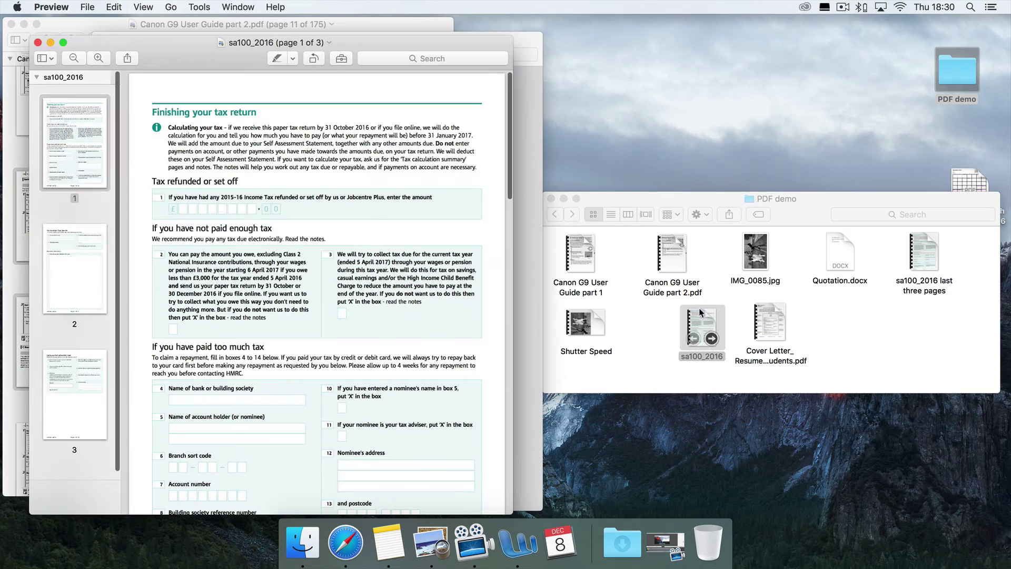
drag(172, 48, 578, 33)
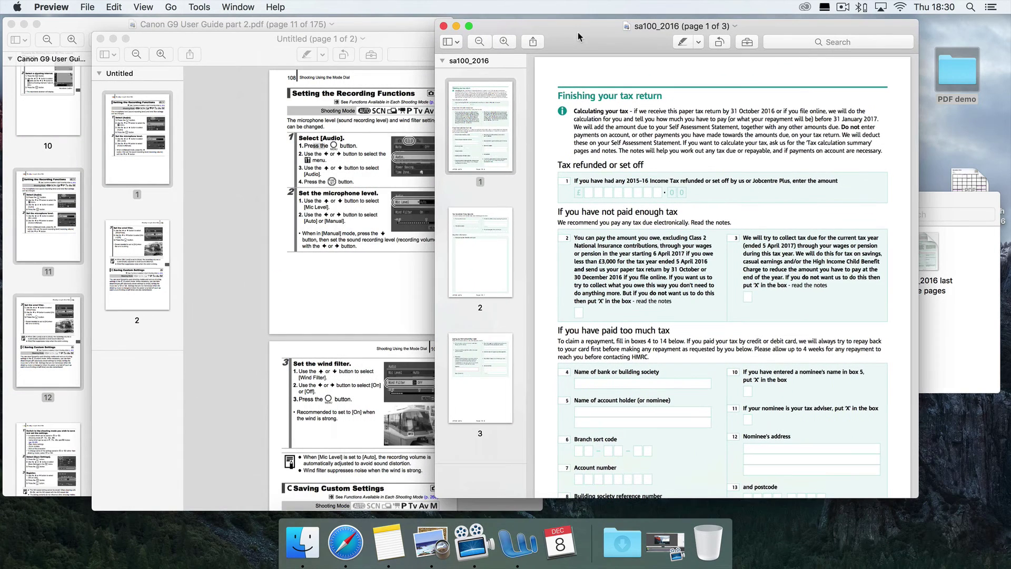
scroll(486, 374, down, 3)
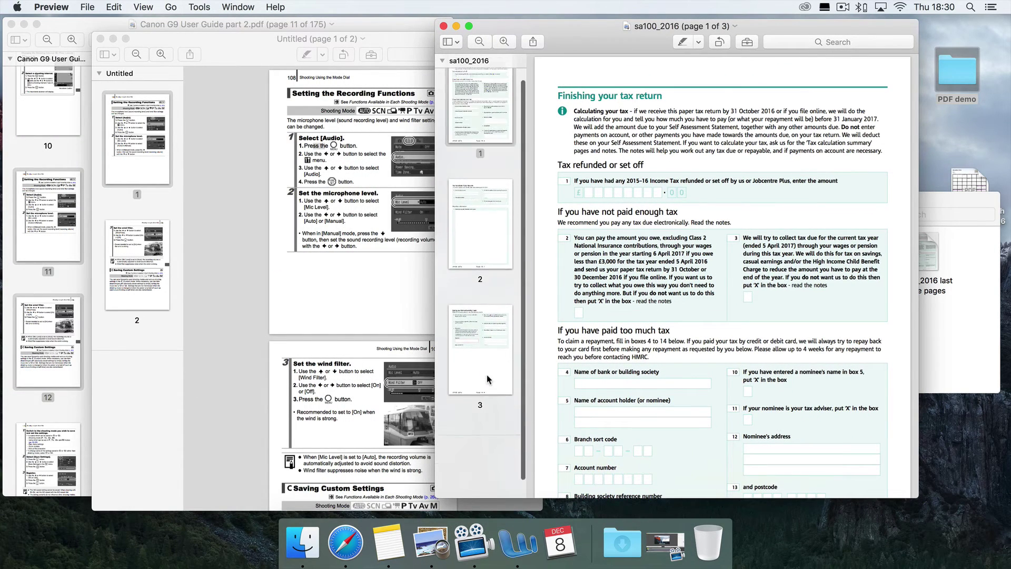
drag(490, 361, 485, 361)
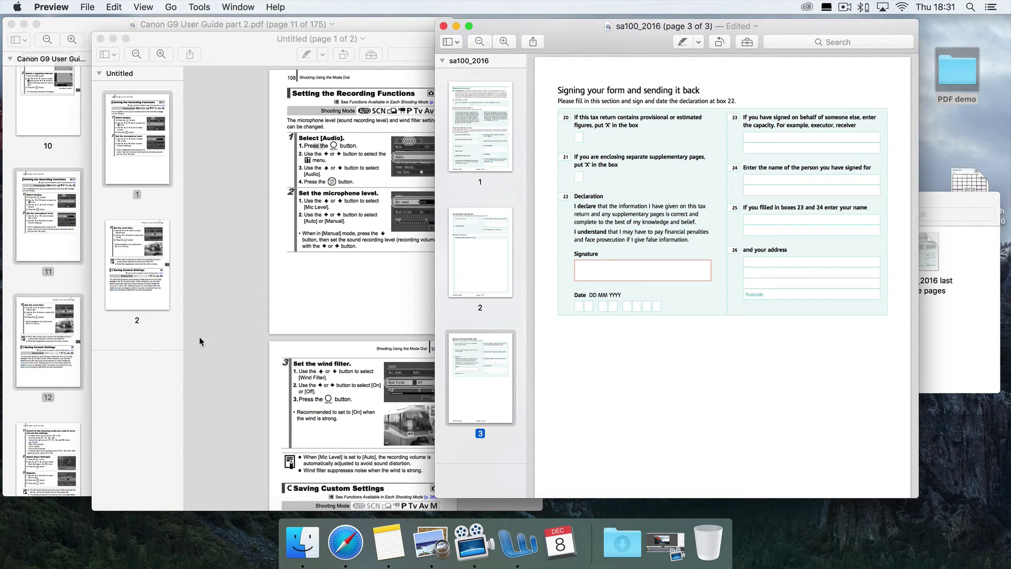
- Add sa100_2016's signing page as Untitled page 3 and review the merged pages
drag(462, 404, 149, 435)
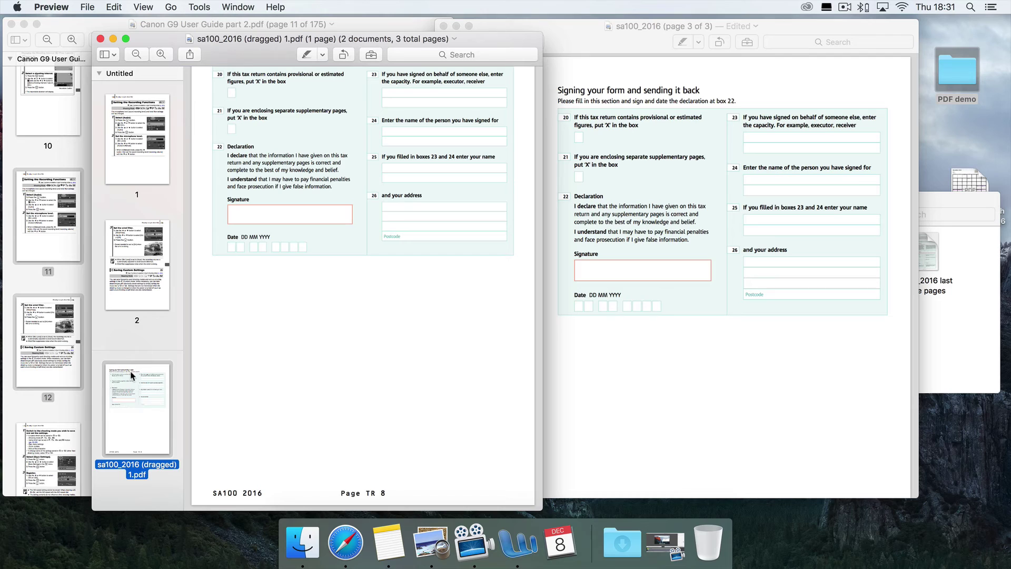
click(141, 305)
click(127, 404)
- Close the merged Untitled document without saving, and close sa100_2016
click(100, 38)
click(273, 282)
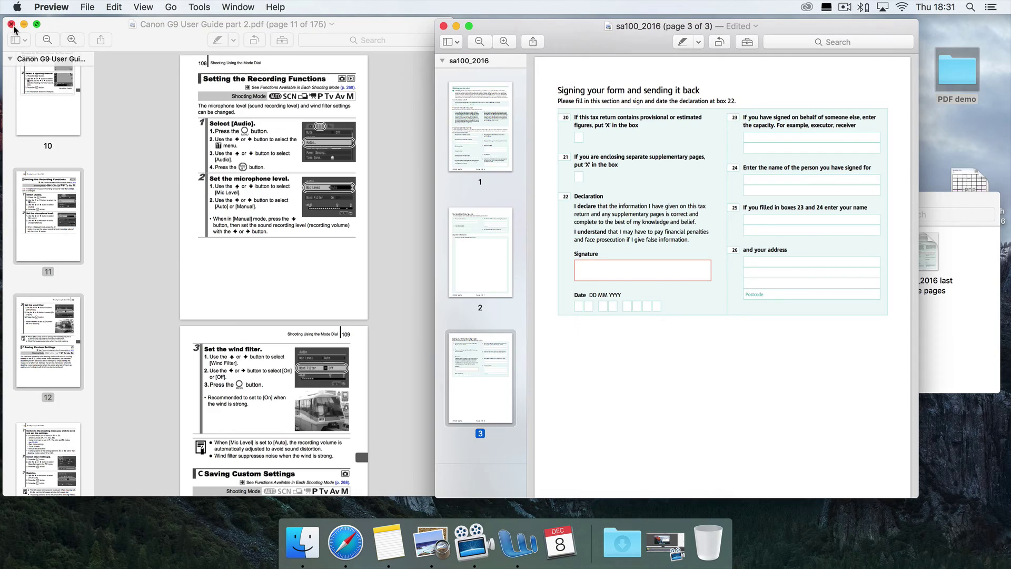
click(10, 23)
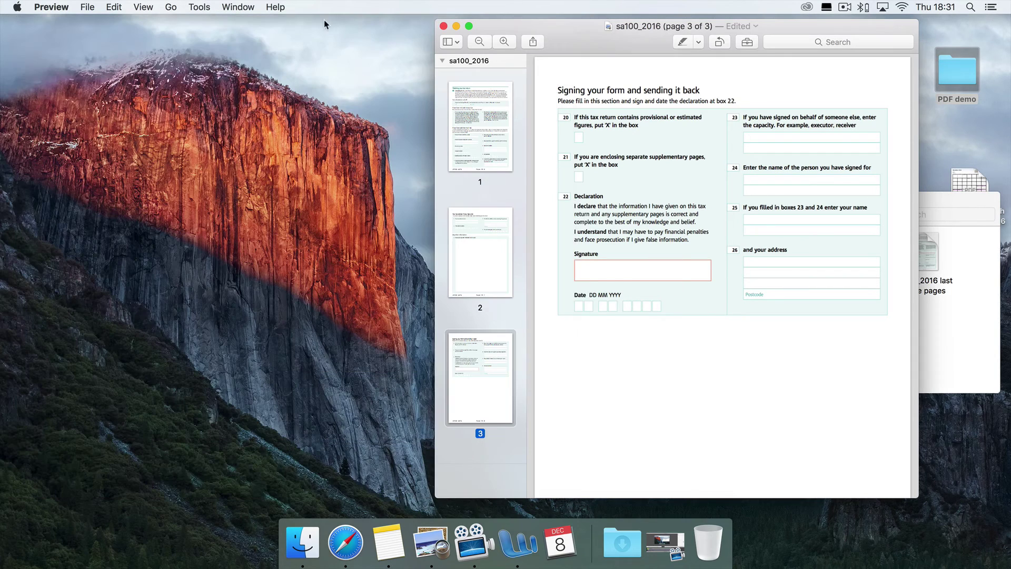
click(443, 26)
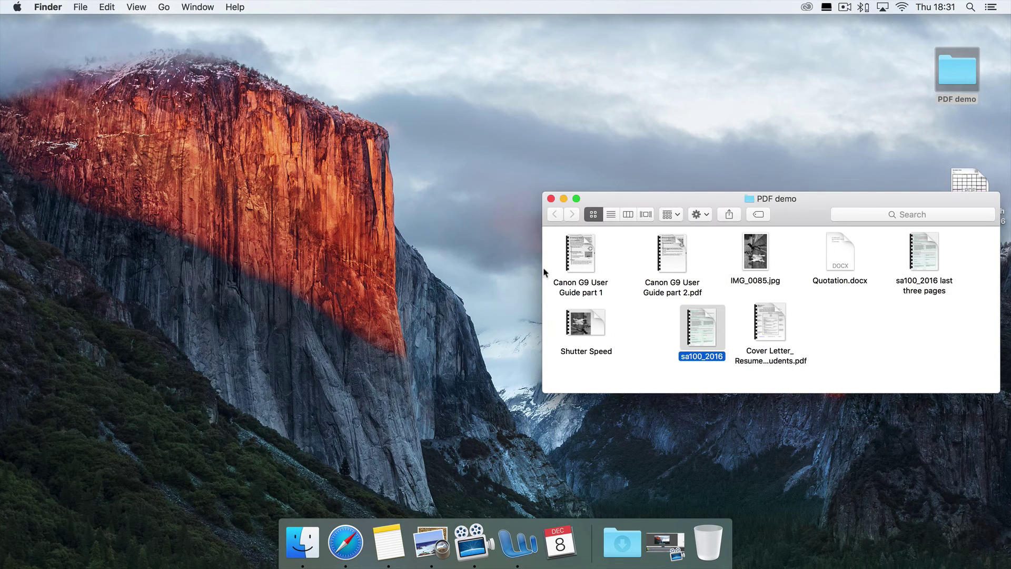
- Select sa100_2016 last three pages and the Cover Letter PDF in Finder and open them together
mouse_move(566, 251)
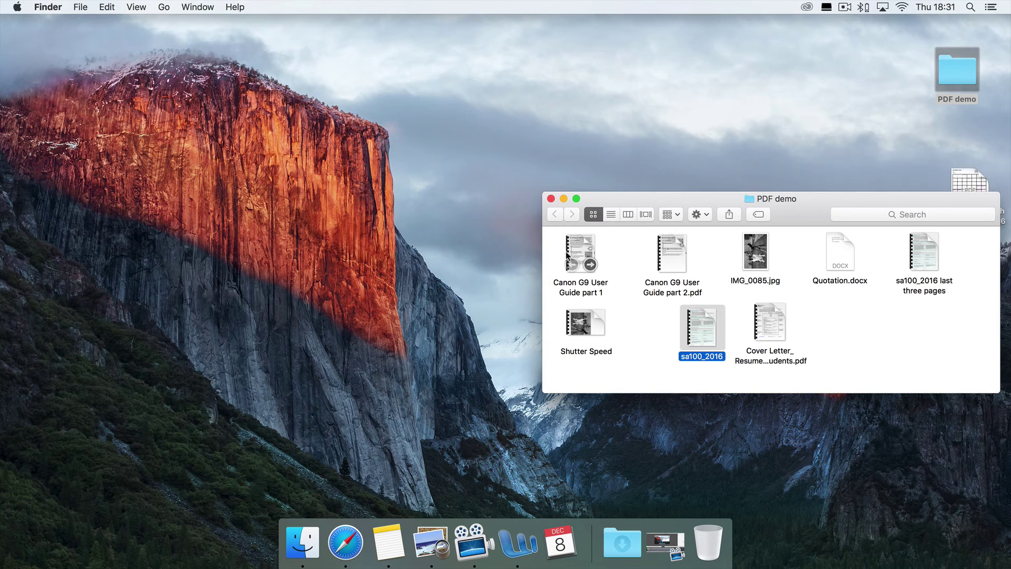
click(848, 348)
click(928, 242)
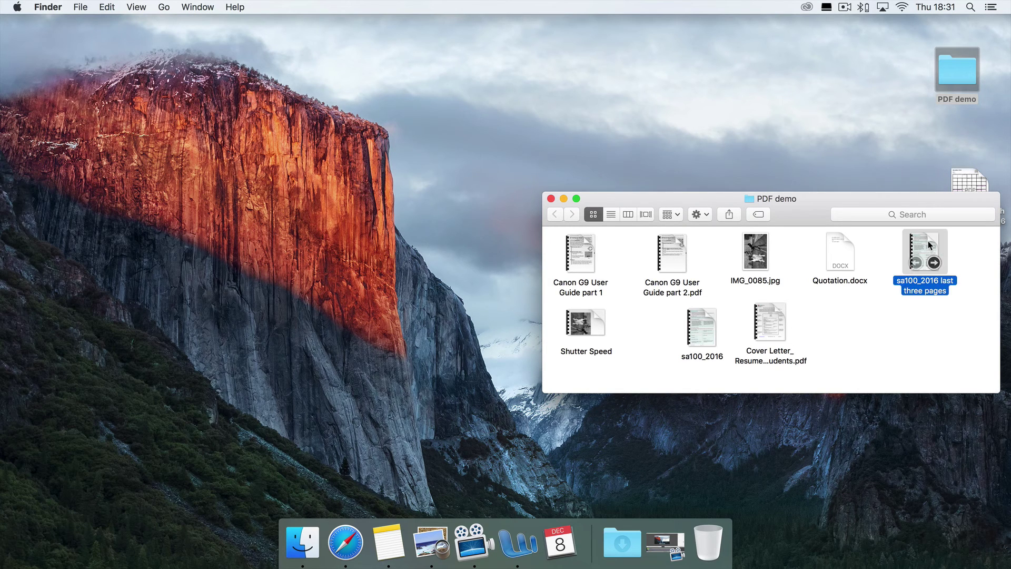
super+click(771, 317)
double_click(772, 315)
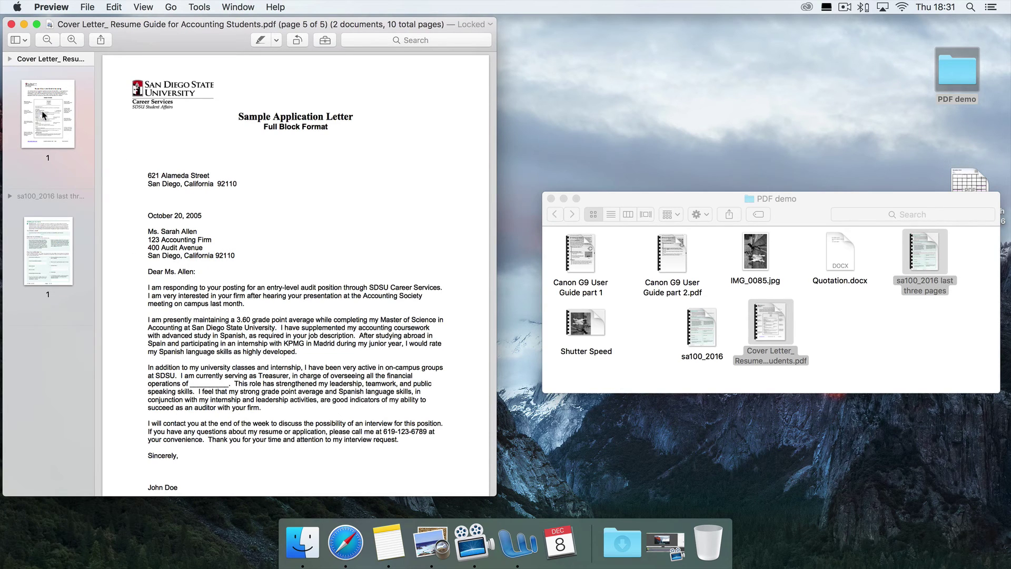
click(9, 58)
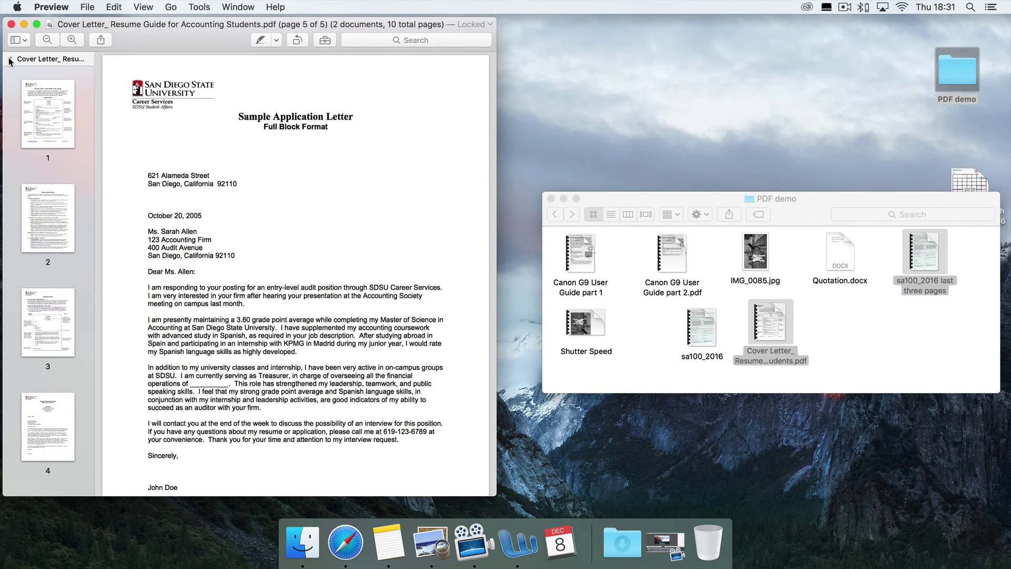
click(10, 59)
click(9, 196)
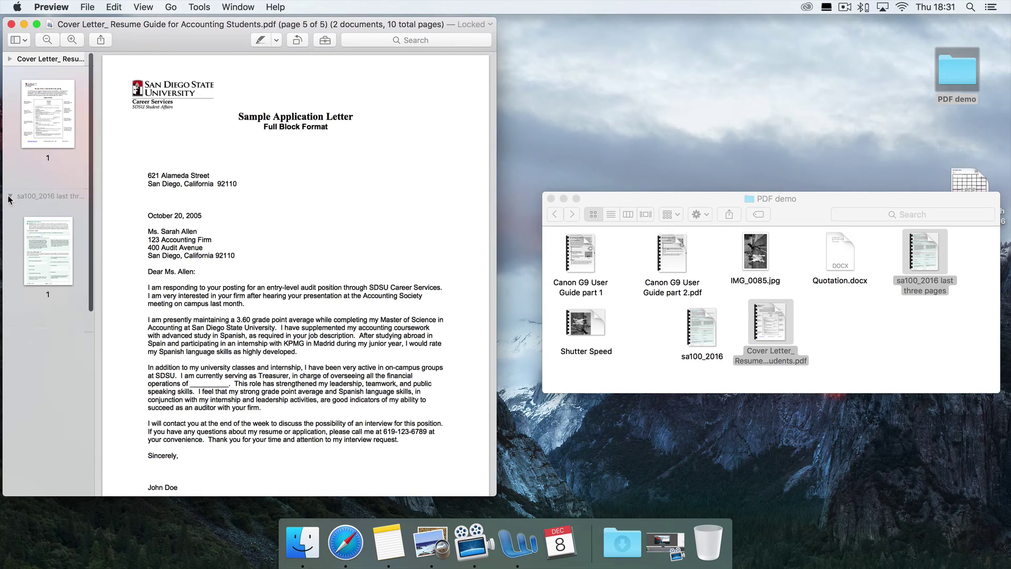
click(9, 195)
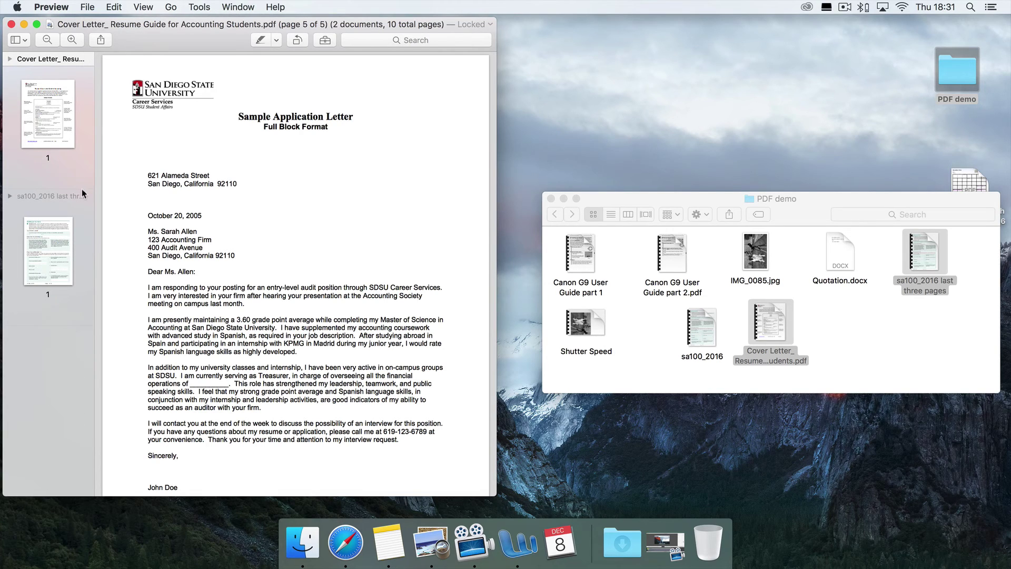
click(9, 196)
click(9, 59)
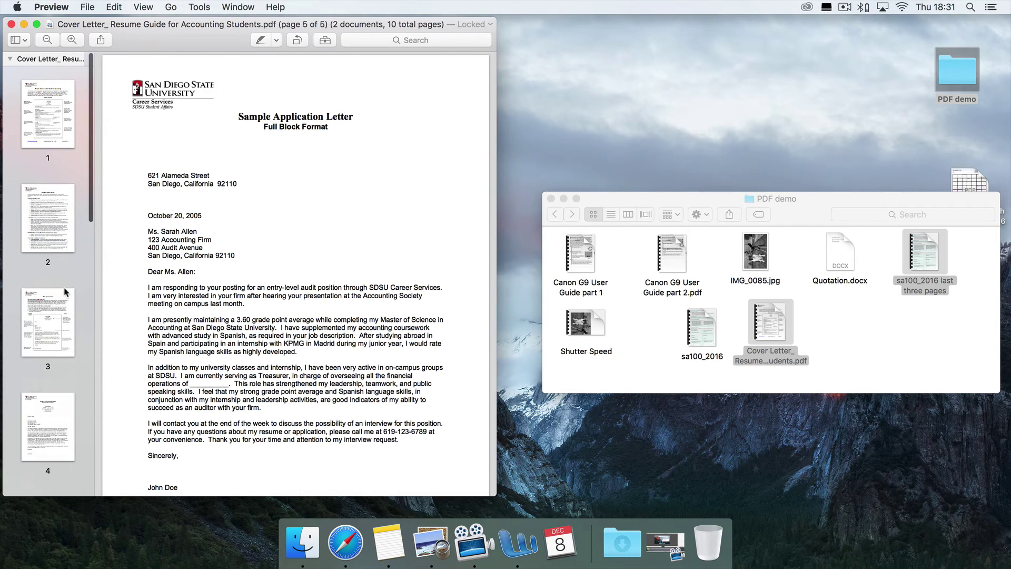
scroll(62, 397, down, 2)
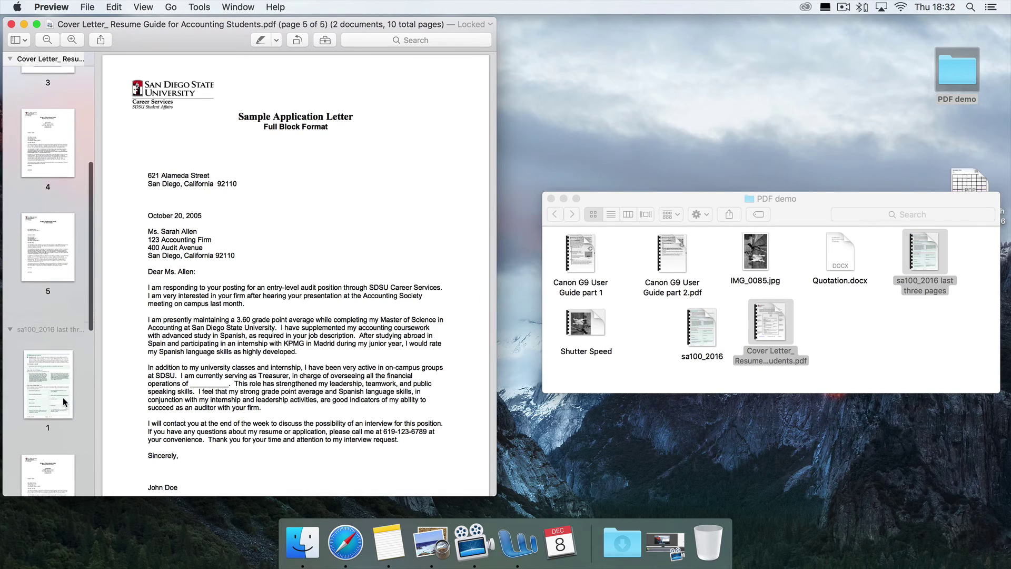
click(59, 399)
drag(59, 398, 58, 229)
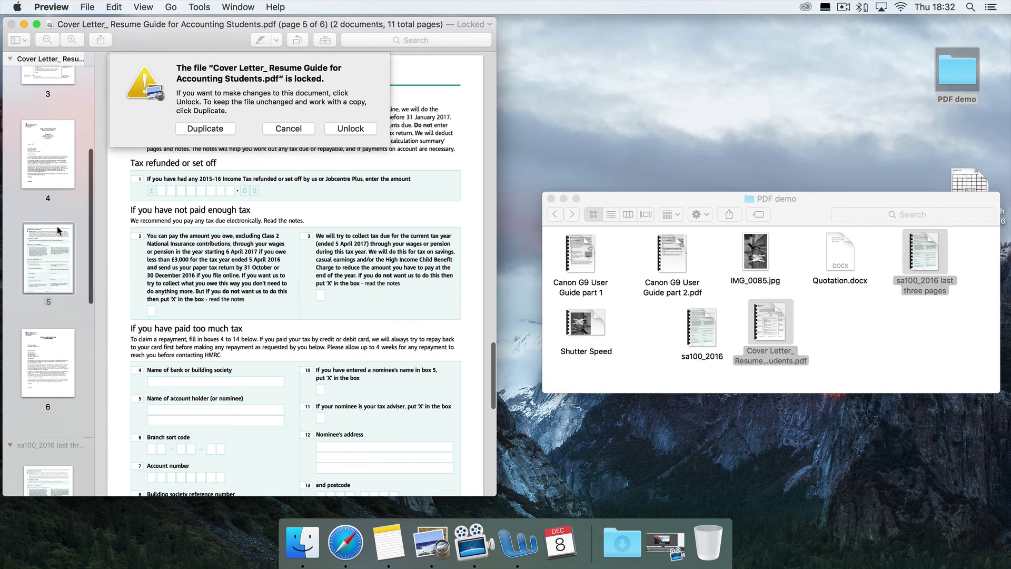
click(291, 132)
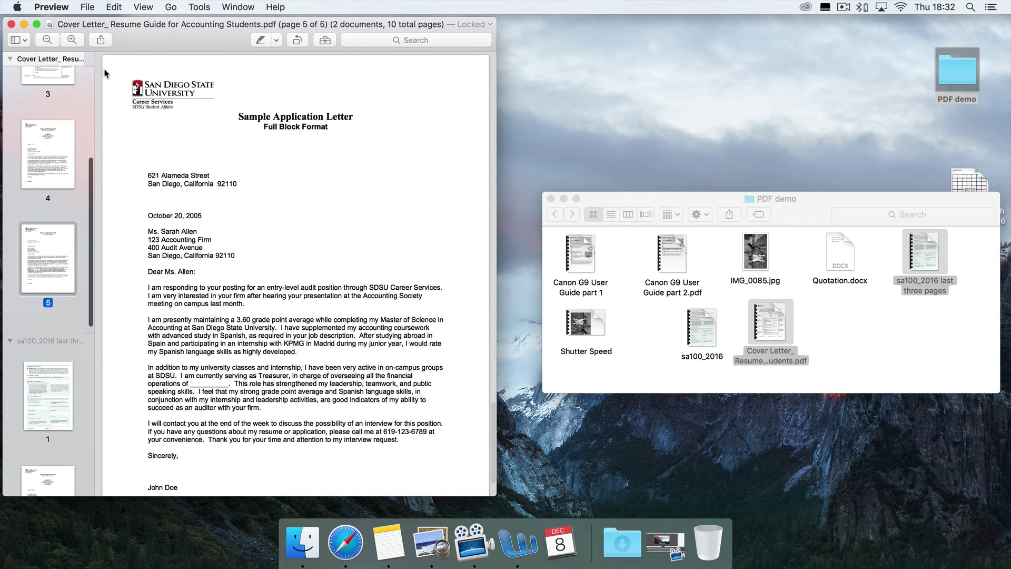
drag(81, 24, 157, 23)
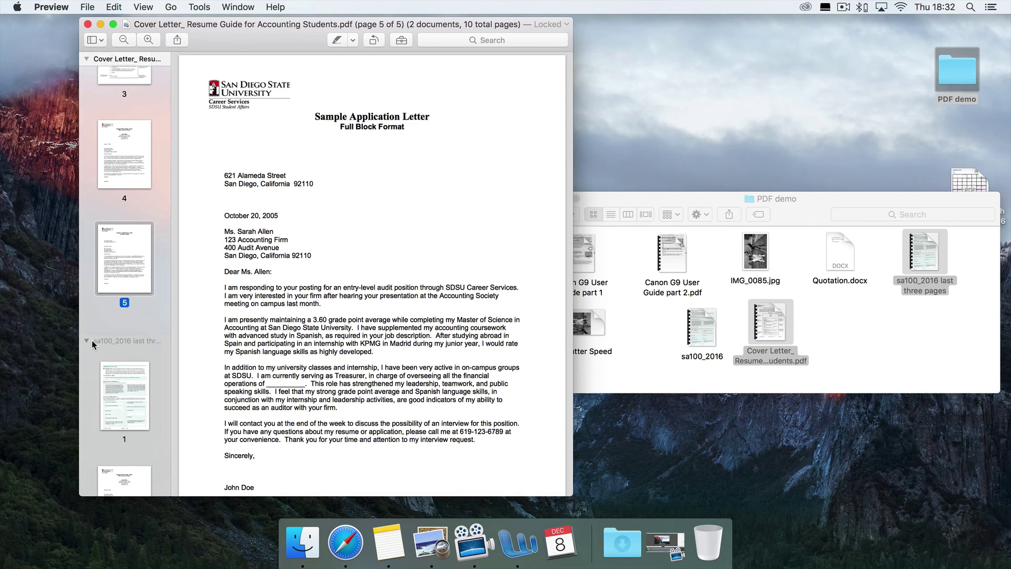
scroll(126, 187, down, 10)
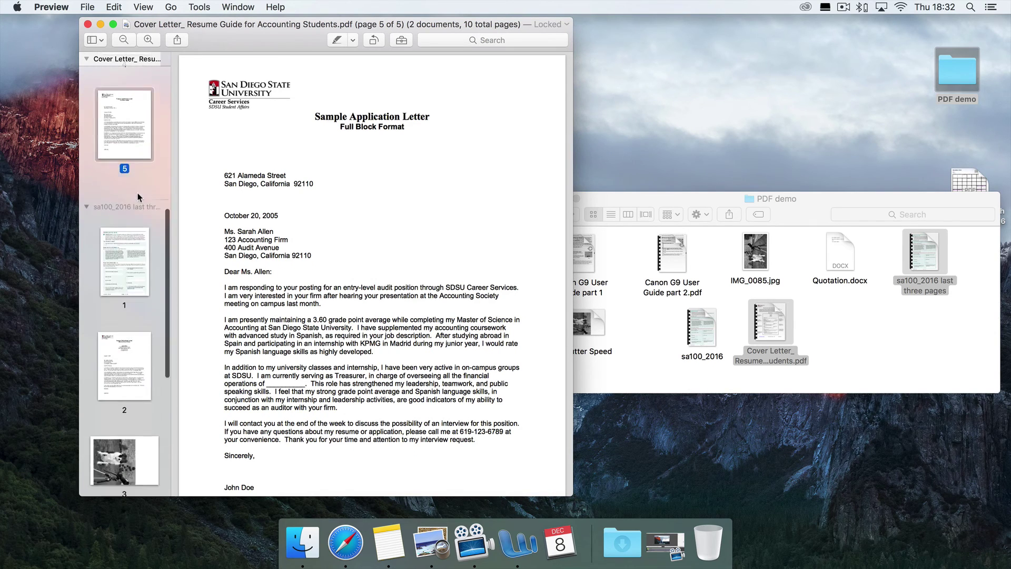
scroll(139, 197, up, 10)
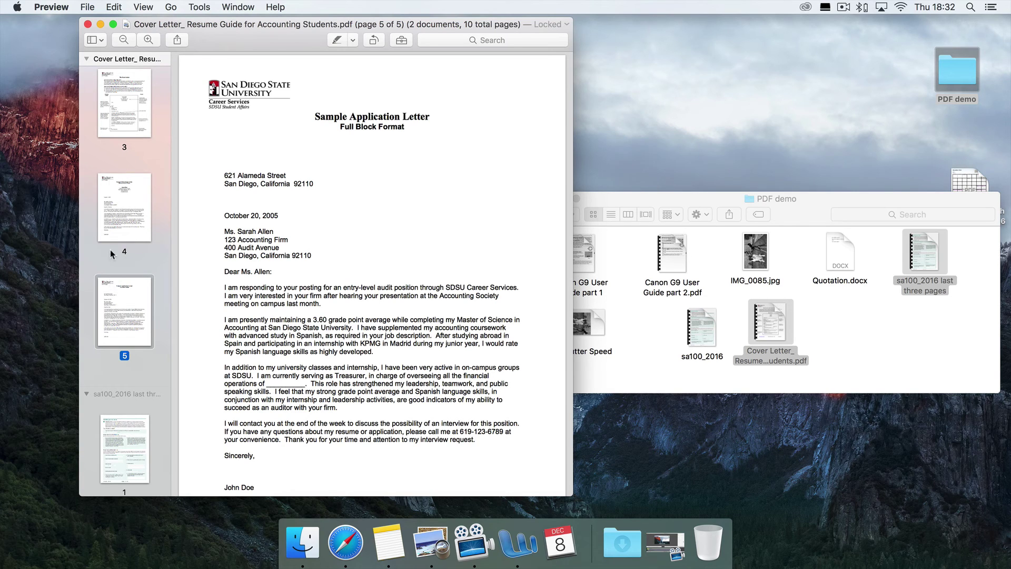
scroll(113, 122, up, 5)
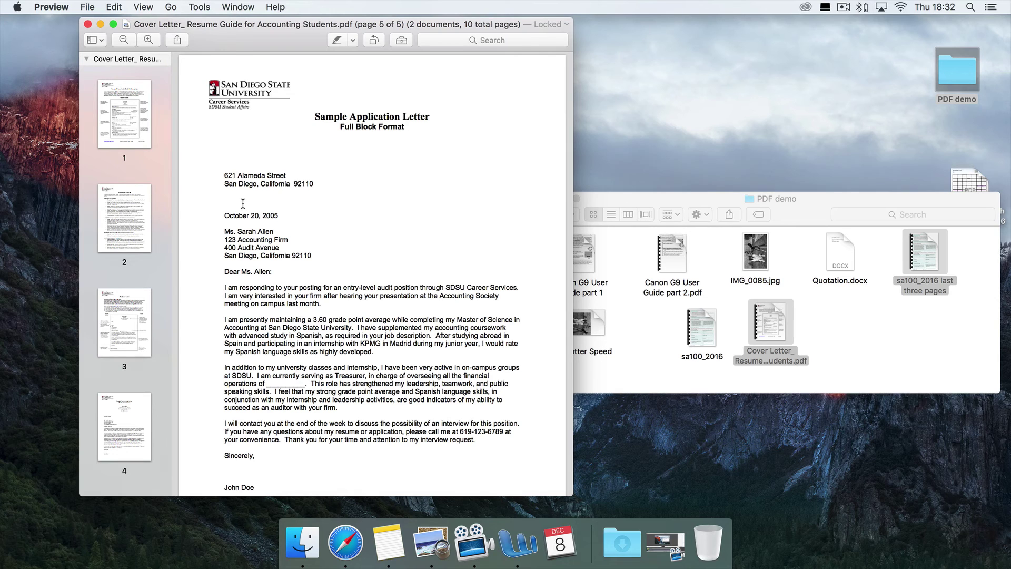
- Close the combined Cover Letter document and open Canon G9 User Guide part 1
click(87, 24)
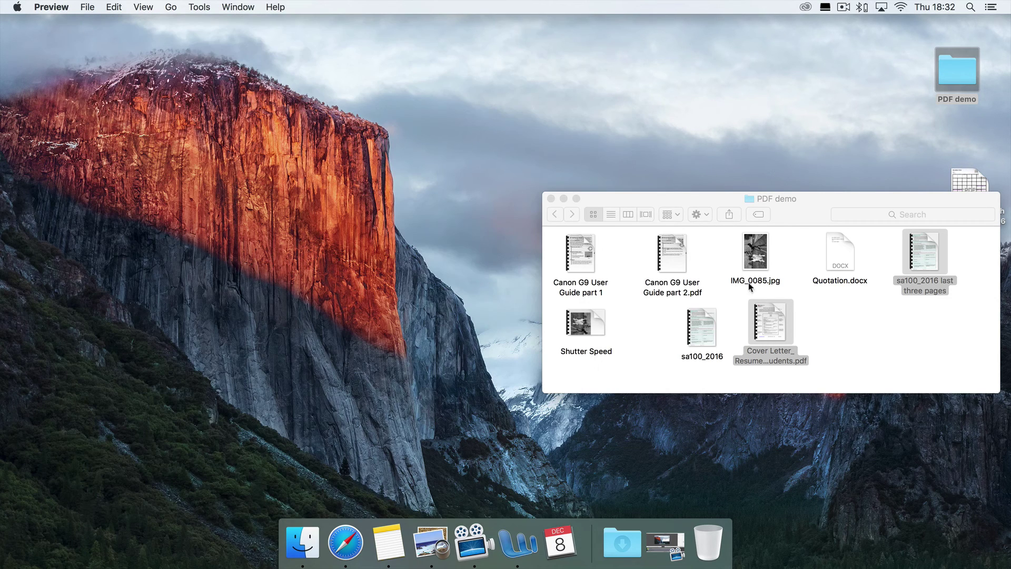
double_click(575, 245)
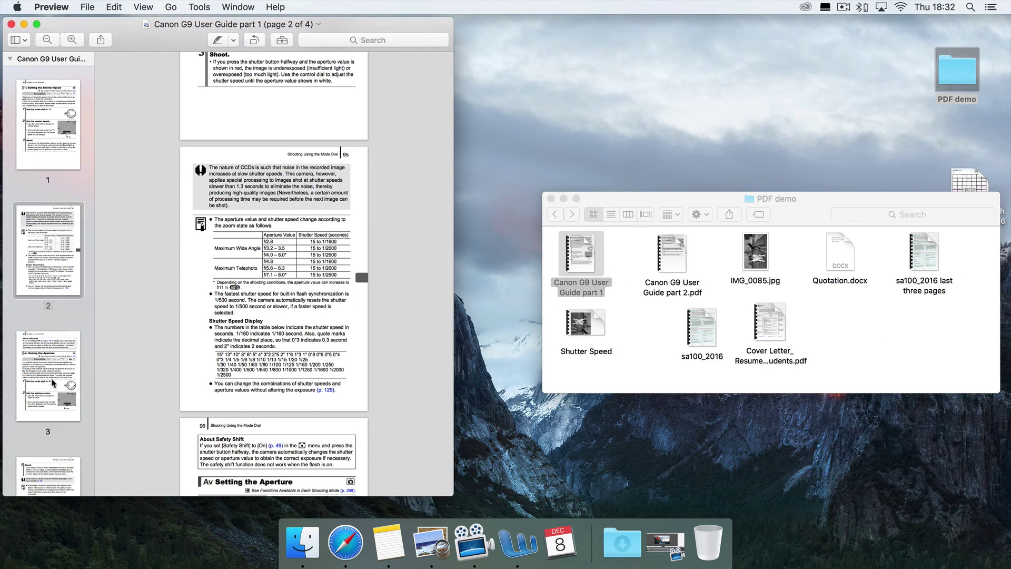
scroll(53, 383, down, 5)
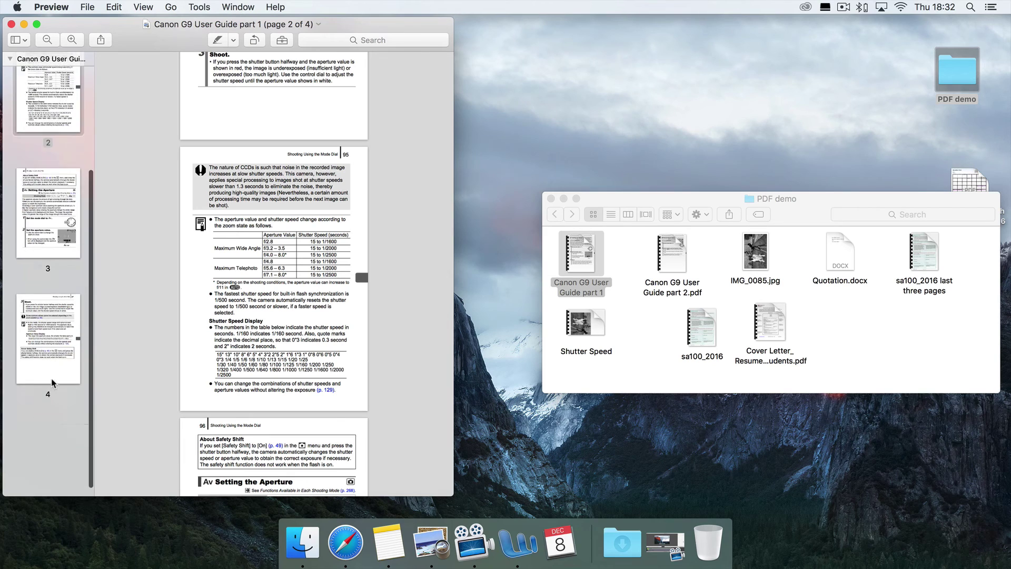
scroll(51, 381, down, 1)
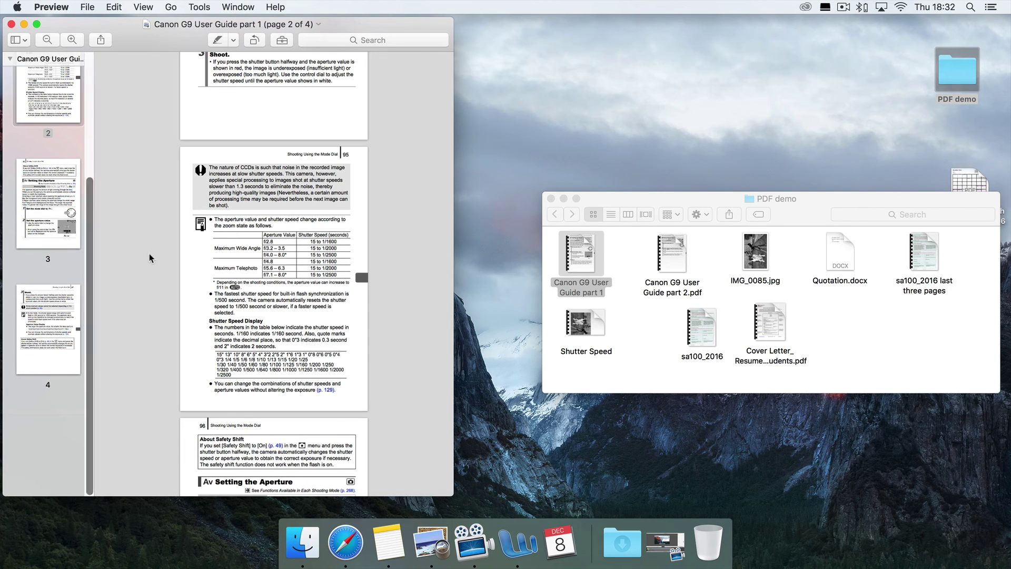
- Append all of Canon G9 User Guide part 2.pdf after page 4, totalling 179 pages
click(675, 262)
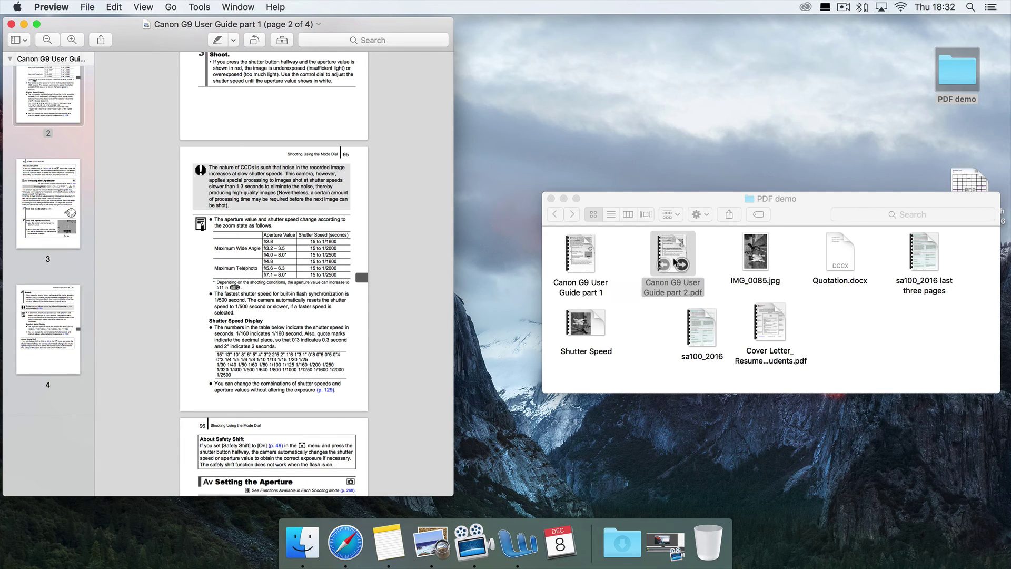
drag(675, 261, 46, 414)
scroll(46, 352, down, 10)
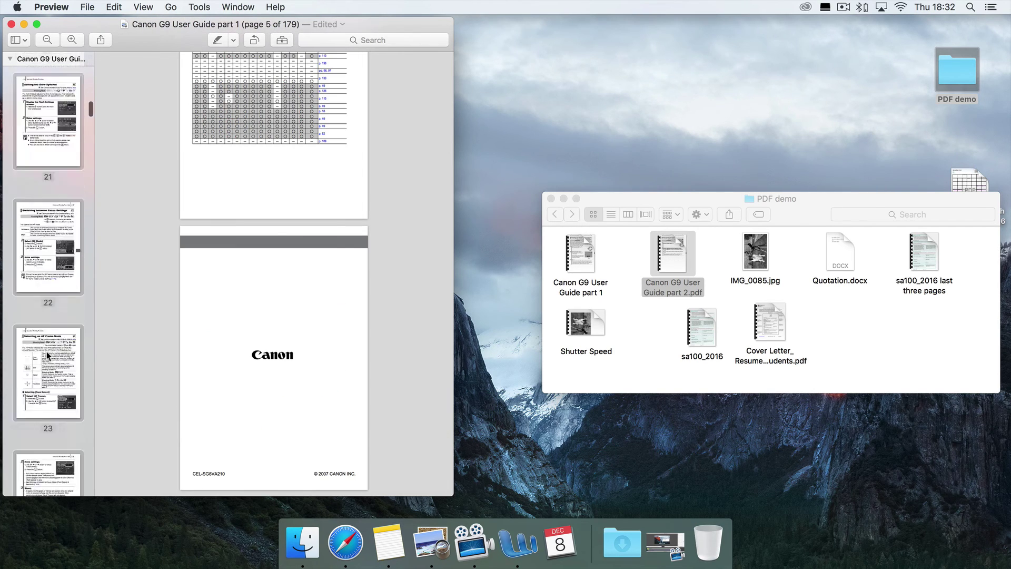
scroll(46, 352, up, 12)
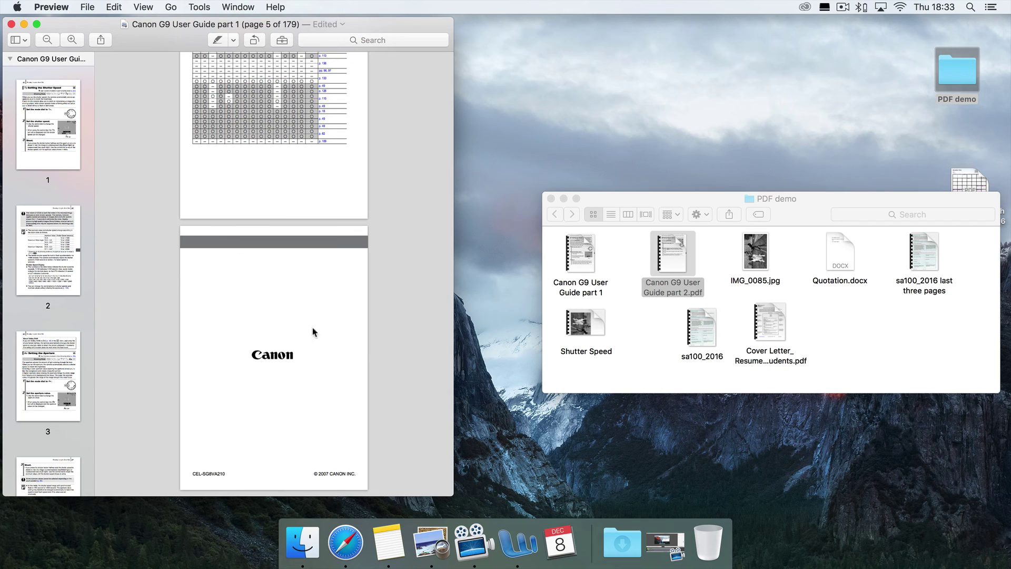
- Widen the Preview window and show the Canon guide as a contact sheet
drag(453, 333, 604, 324)
click(21, 40)
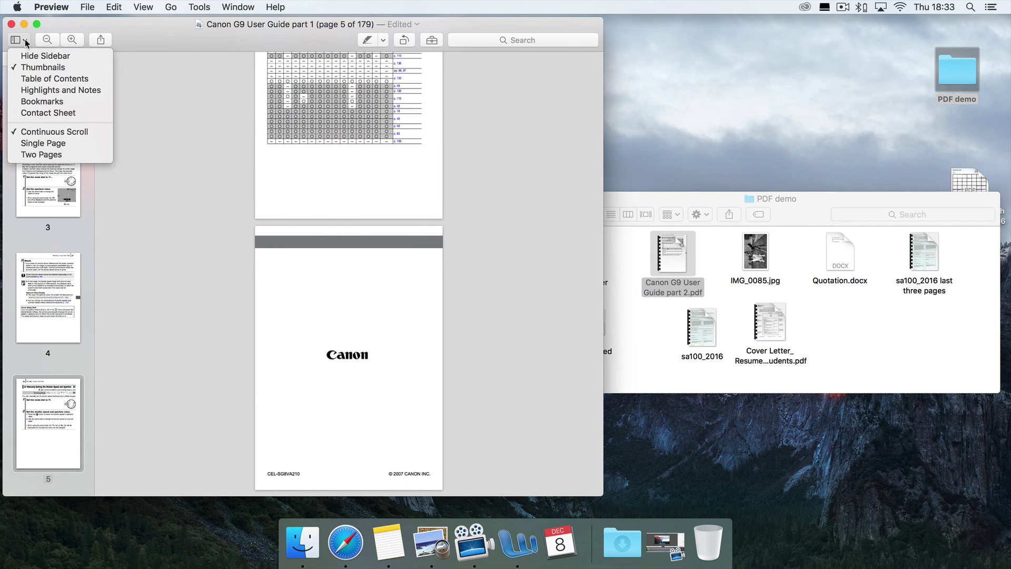
click(52, 112)
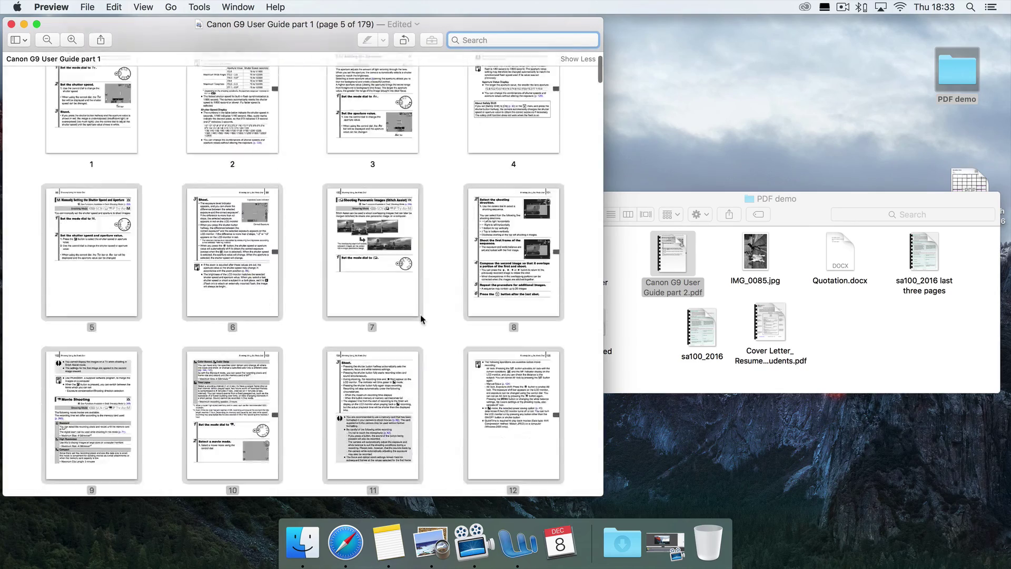
scroll(420, 316, down, 15)
scroll(421, 315, down, 20)
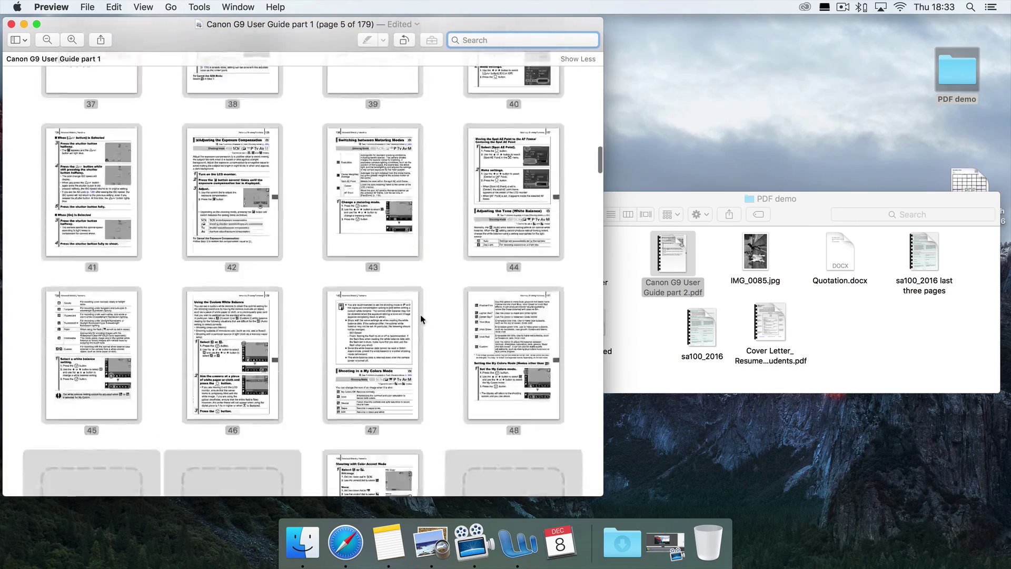
scroll(421, 315, up, 10)
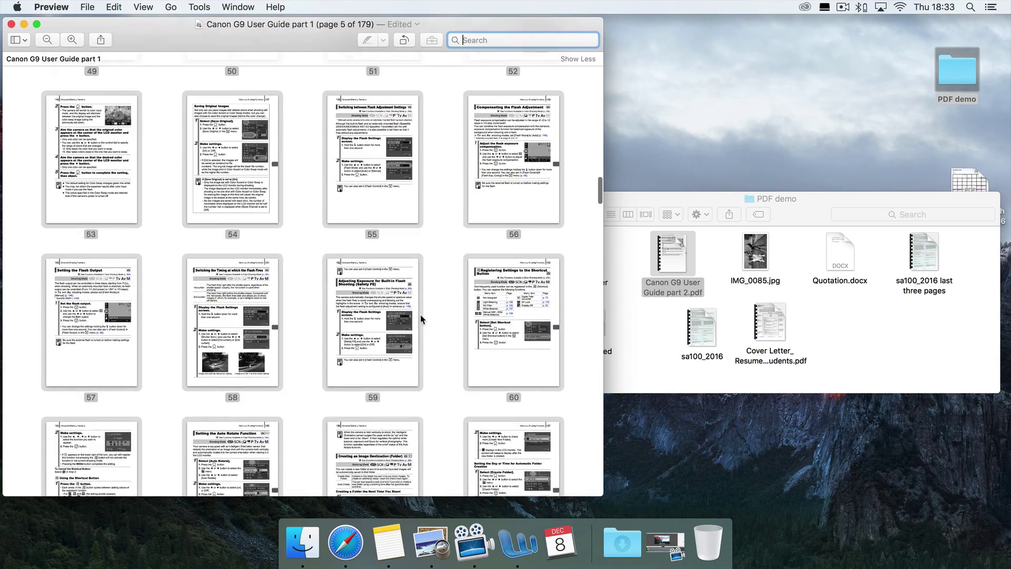
- Move page 59 before page 58, then add IMG_0085.jpg as a landscape page 59
click(435, 257)
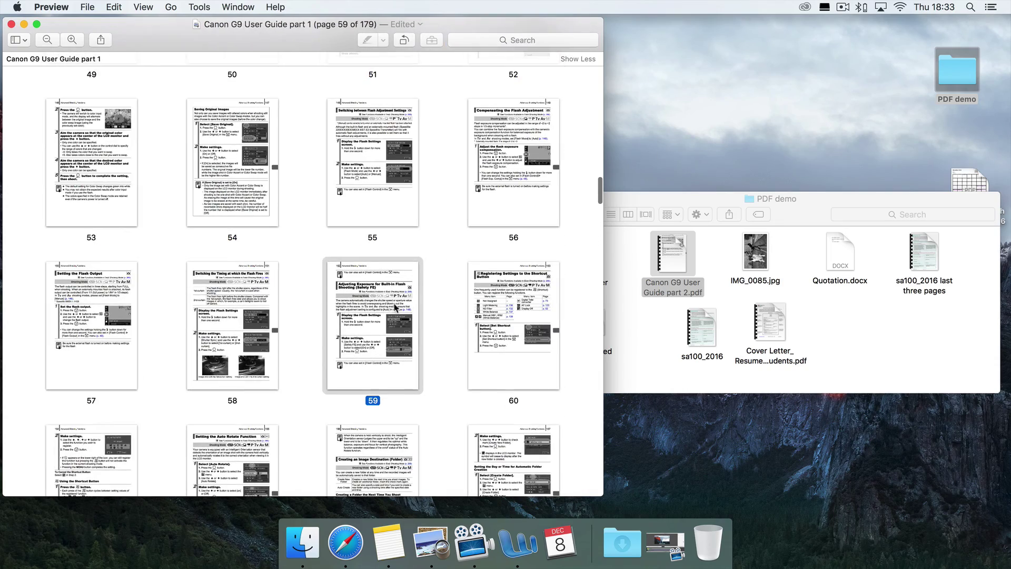
drag(396, 308, 210, 287)
scroll(358, 315, down, 3)
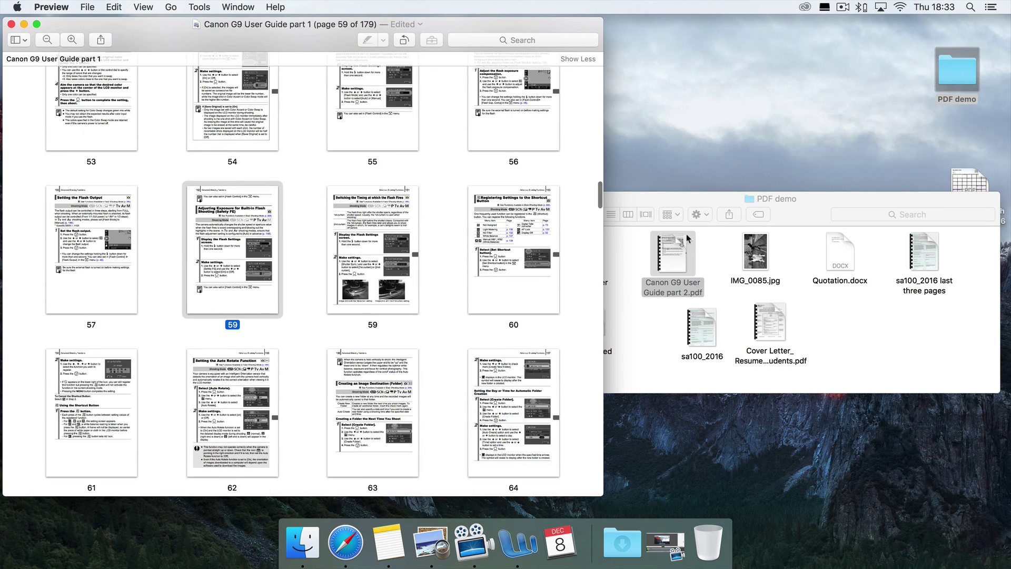
drag(755, 253, 296, 232)
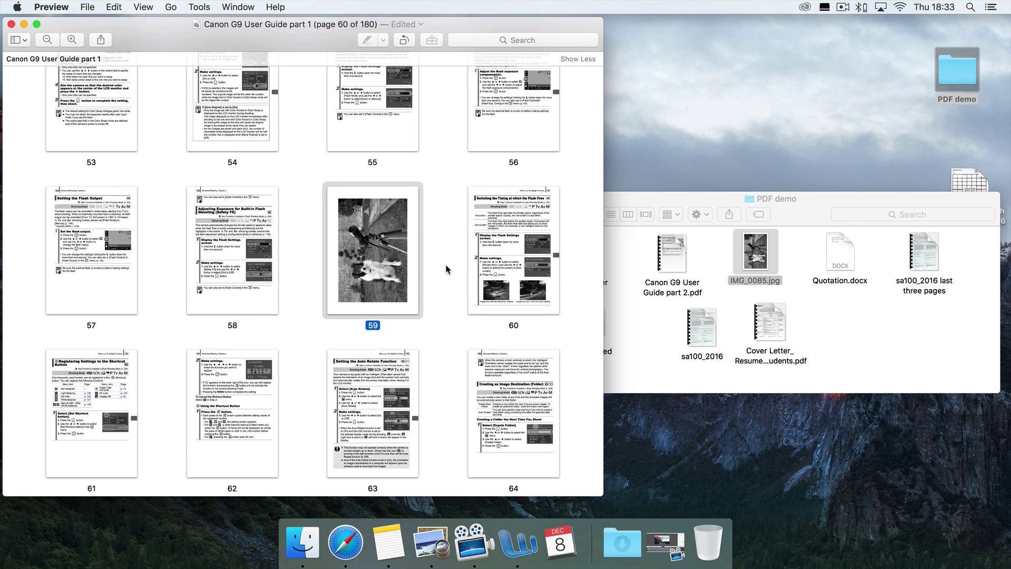
click(405, 40)
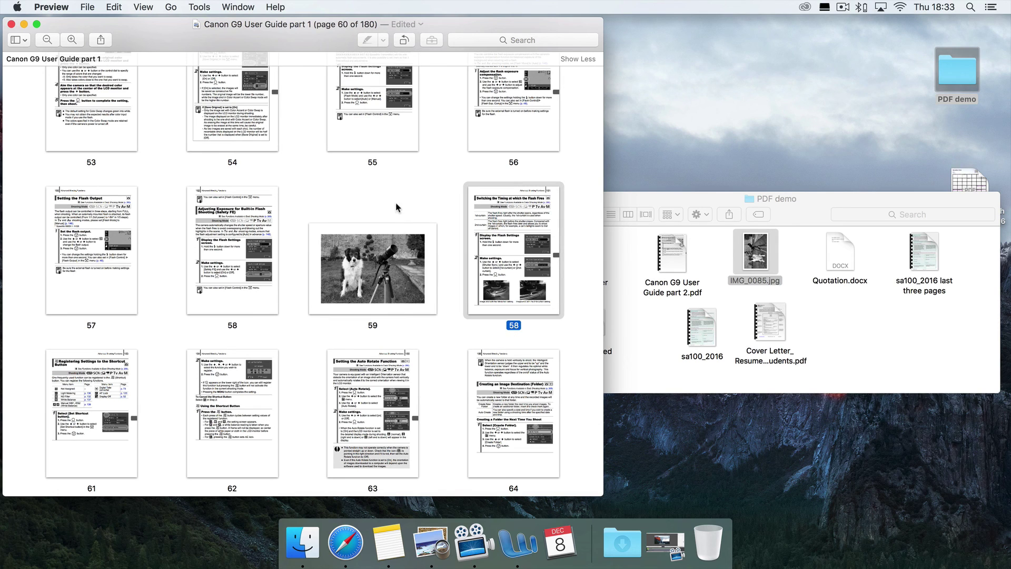